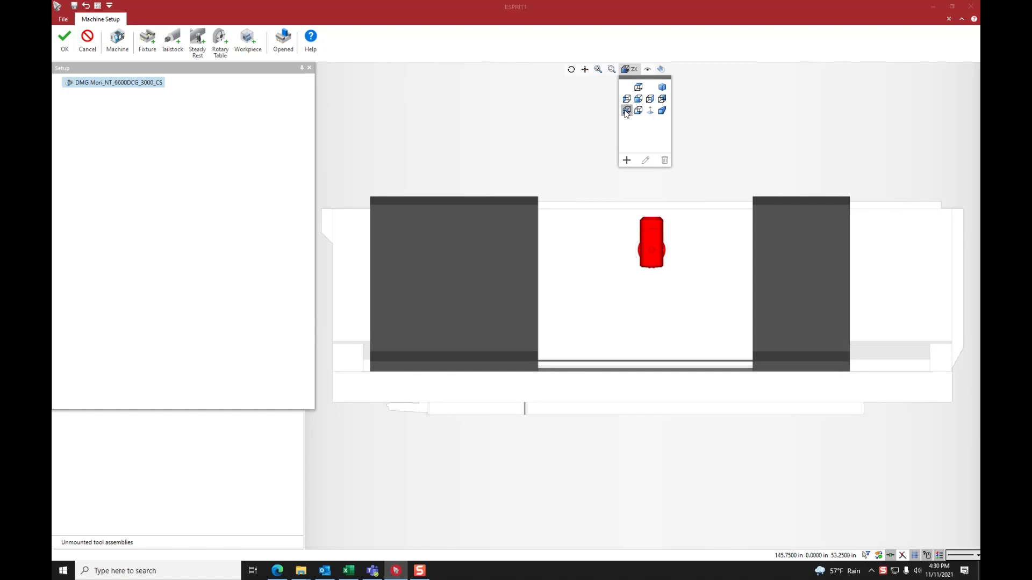
left_click(746, 139)
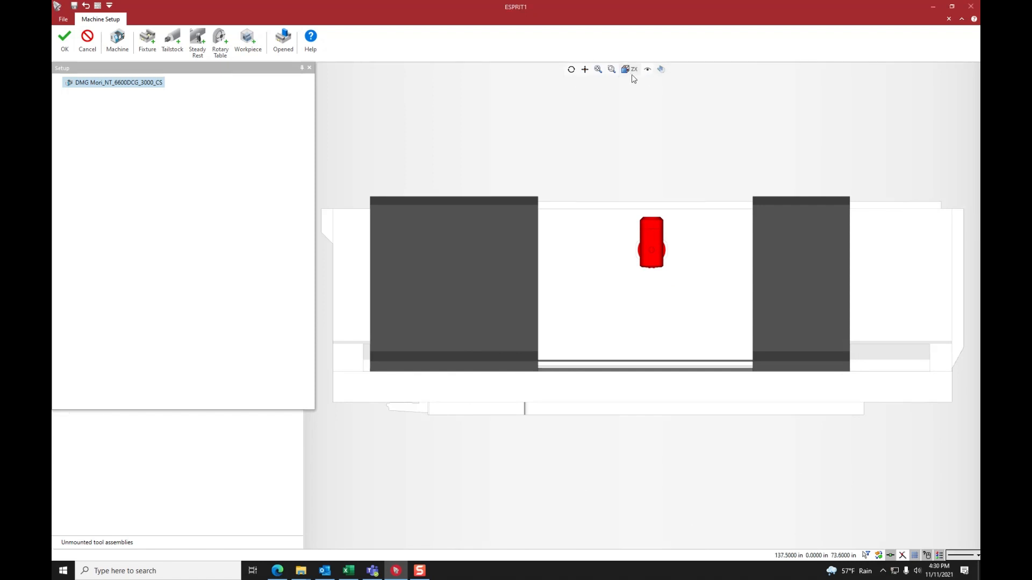
left_click(647, 69)
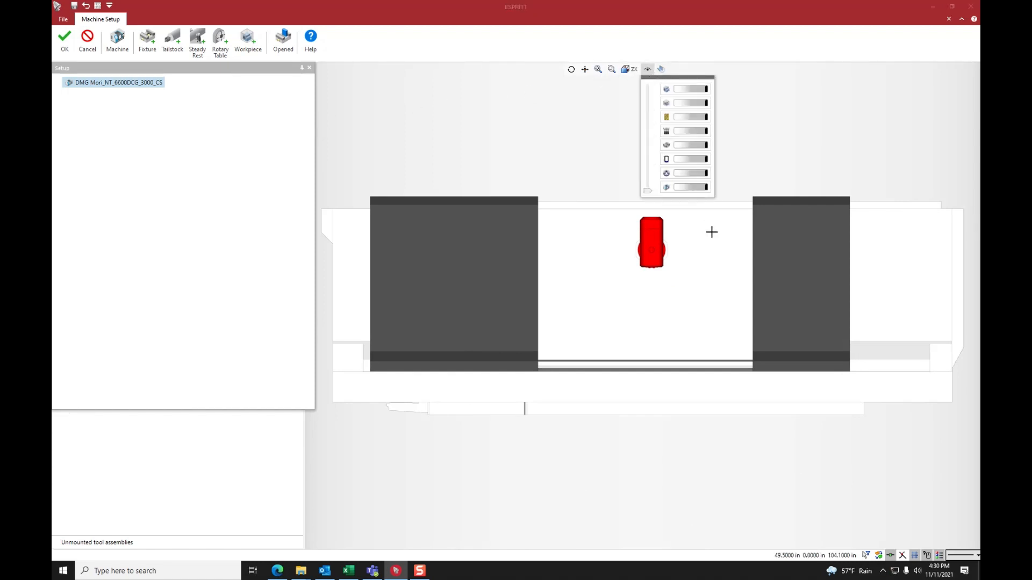
left_click_drag(648, 189, 711, 183)
left_click(595, 127)
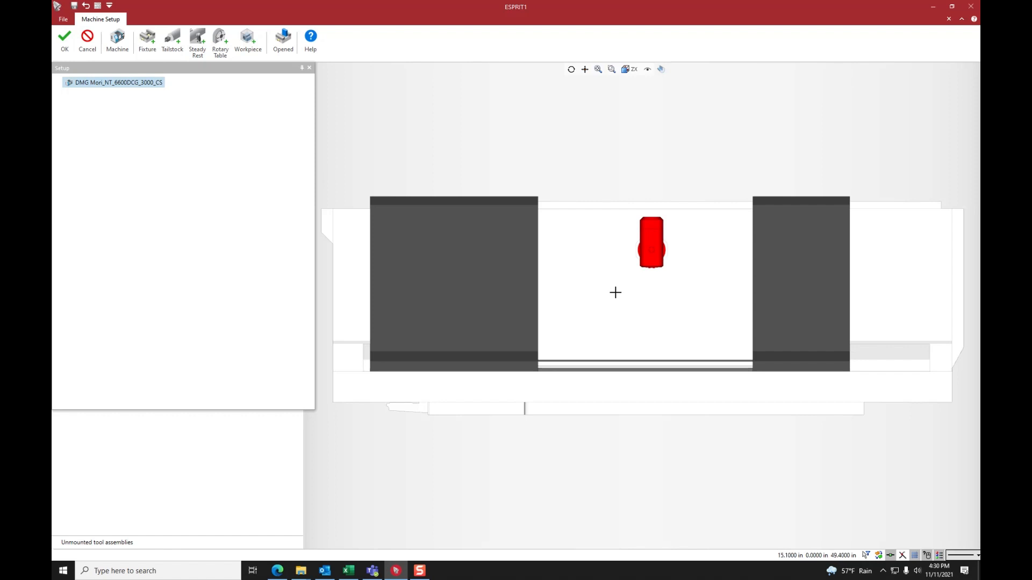
Load B-15_CHUCK_KITAGAWA.gdml from the USNR CHUCK folder as a new fixture for the machine
left_click(145, 41)
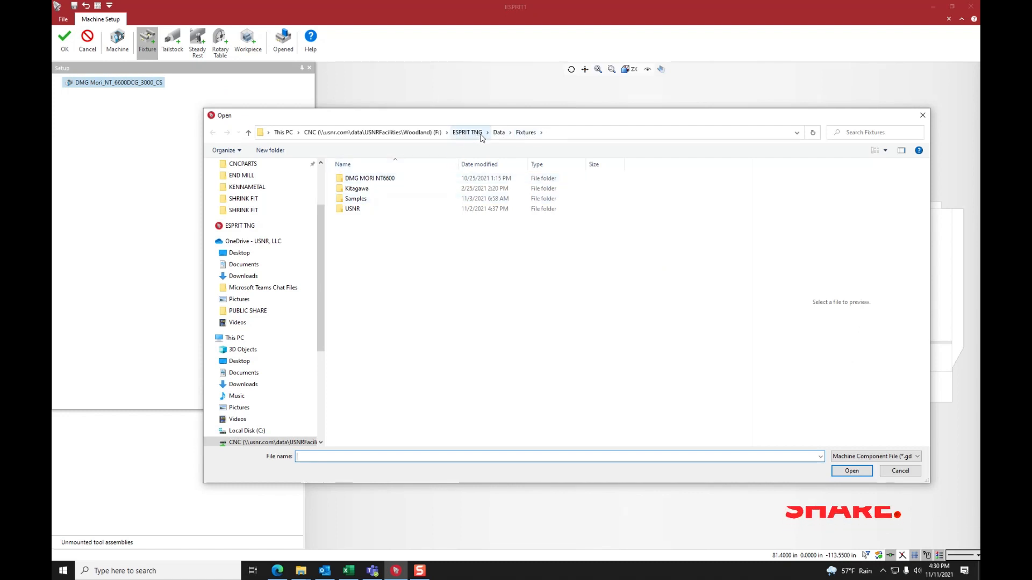
double_click(353, 210)
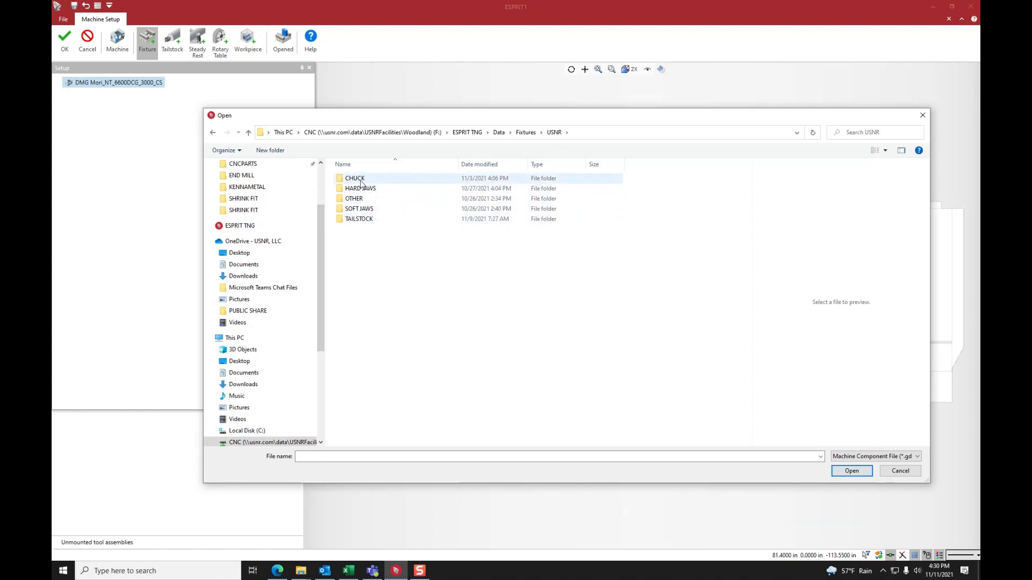
left_click(249, 132)
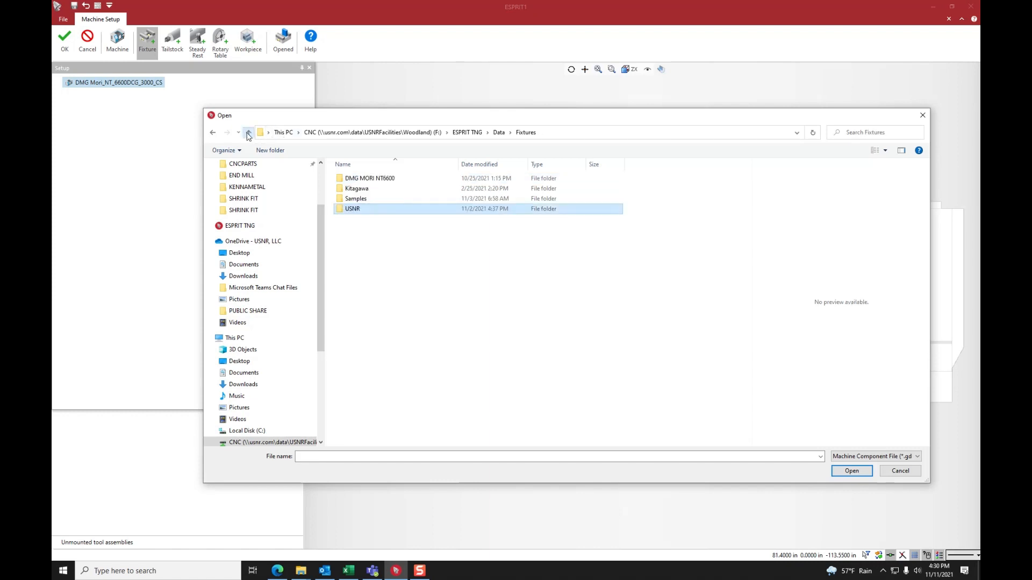
left_click(363, 190)
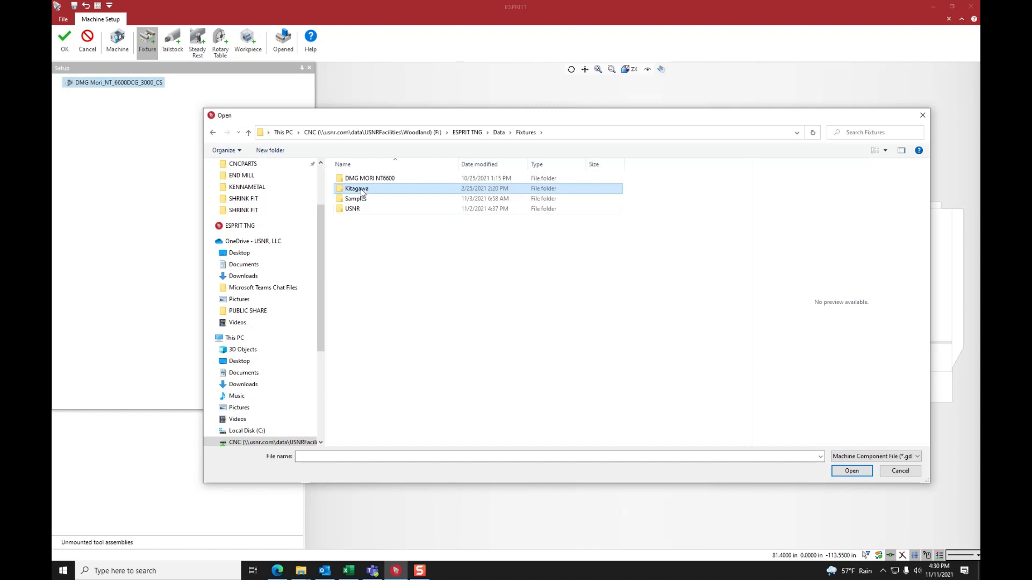
double_click(354, 209)
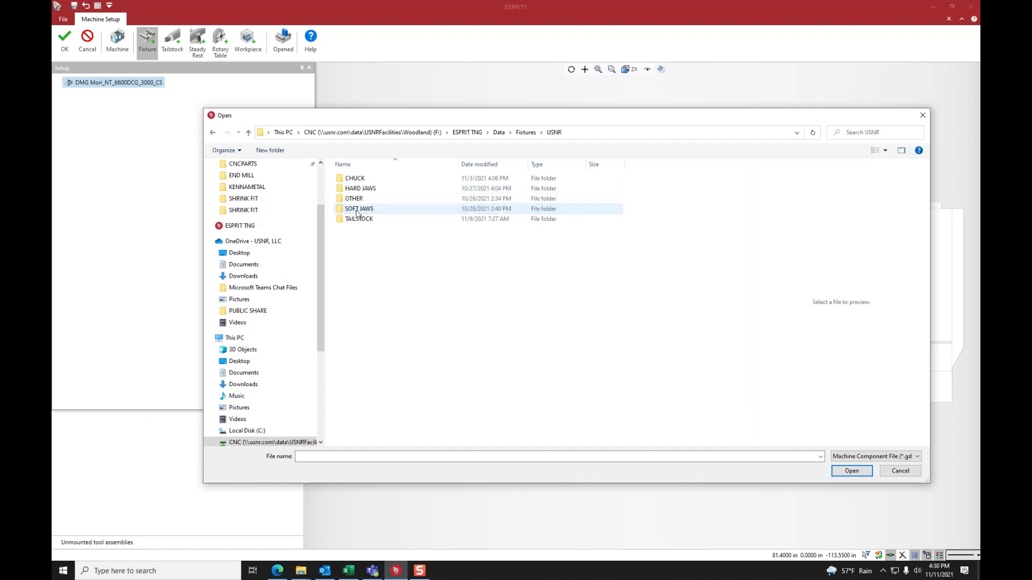
double_click(359, 180)
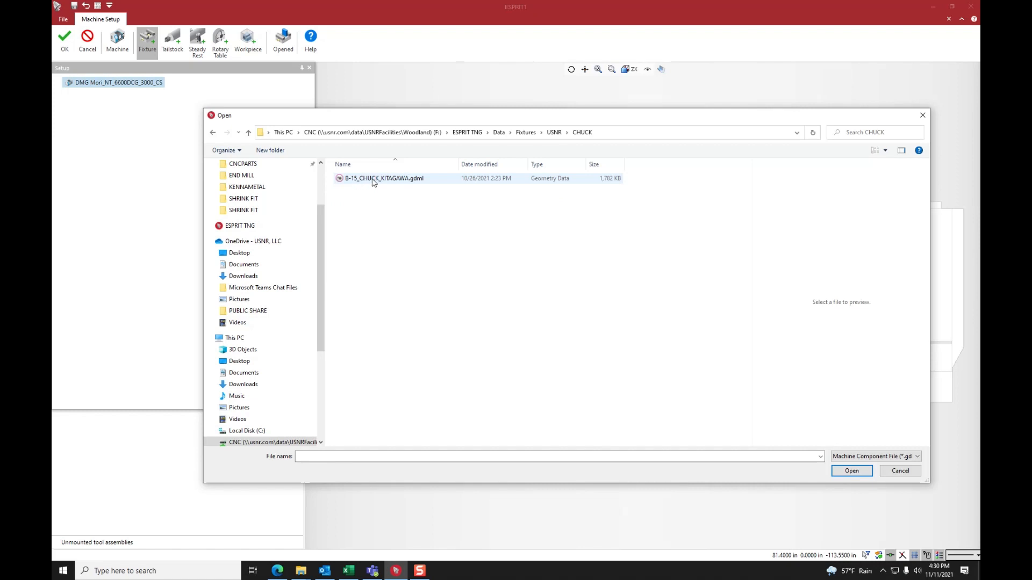
left_click(374, 180)
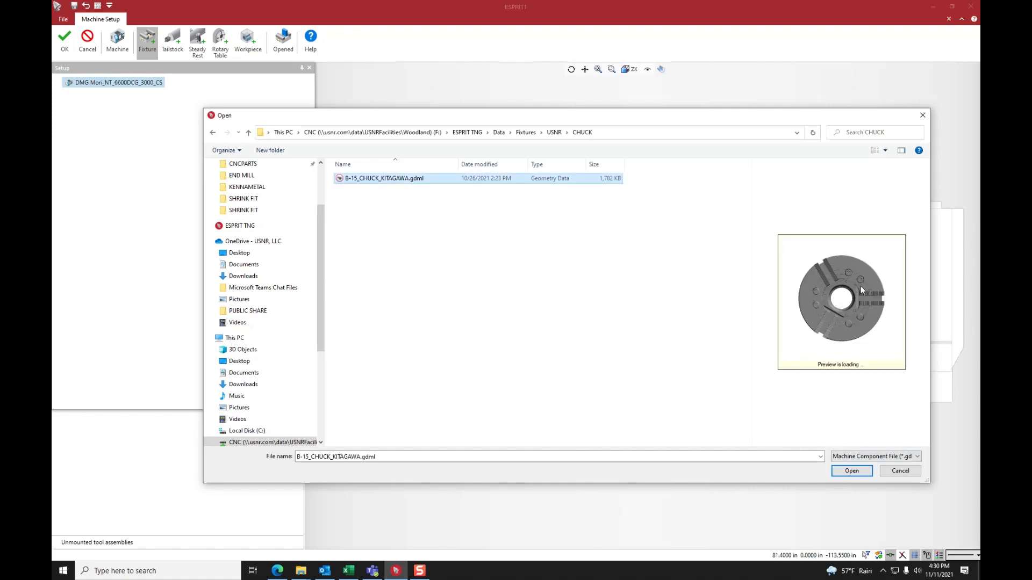
left_click(850, 472)
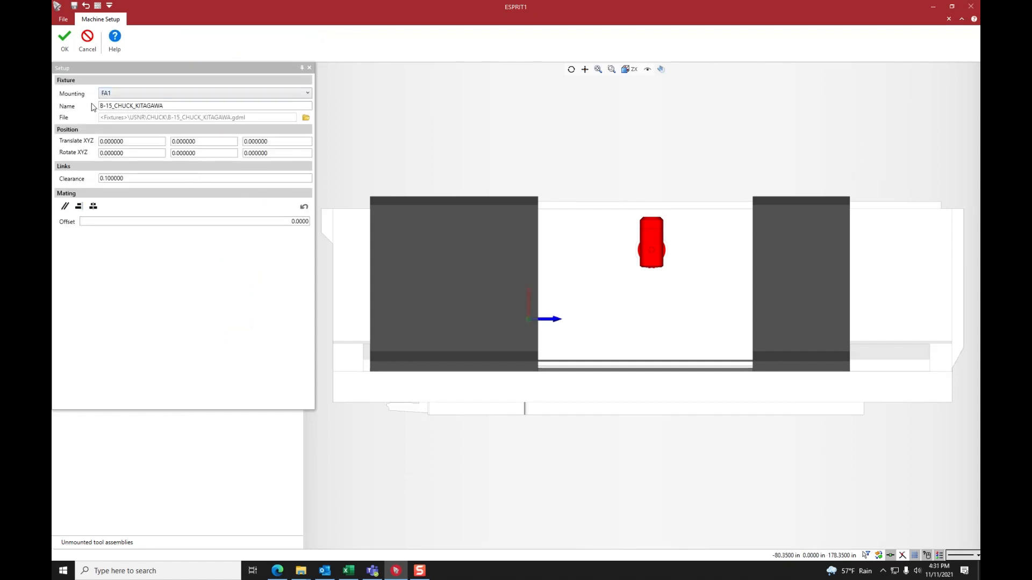
Mount the chuck fixture on FA1 and accept it into the machine setup
left_click(115, 95)
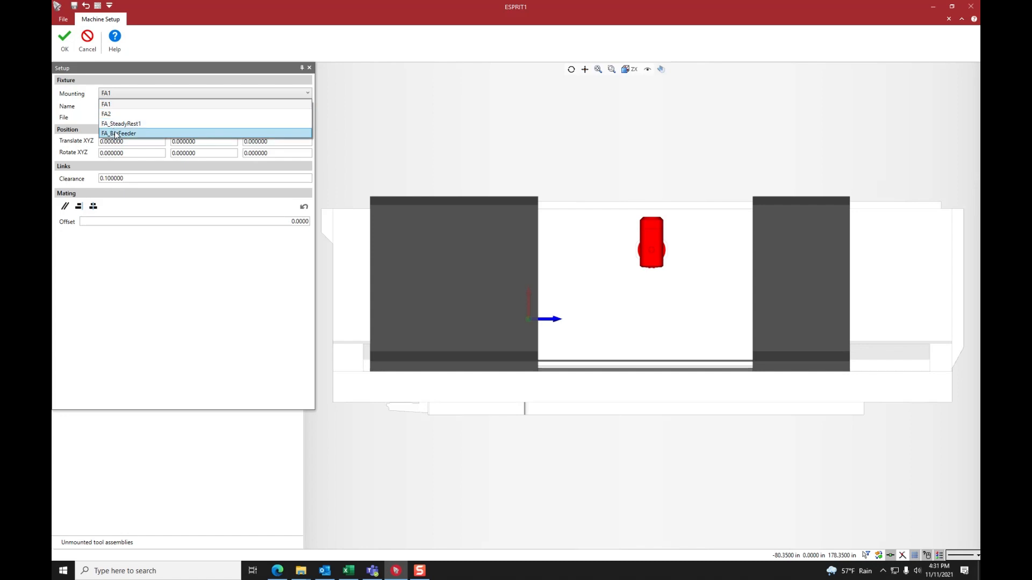
left_click(120, 106)
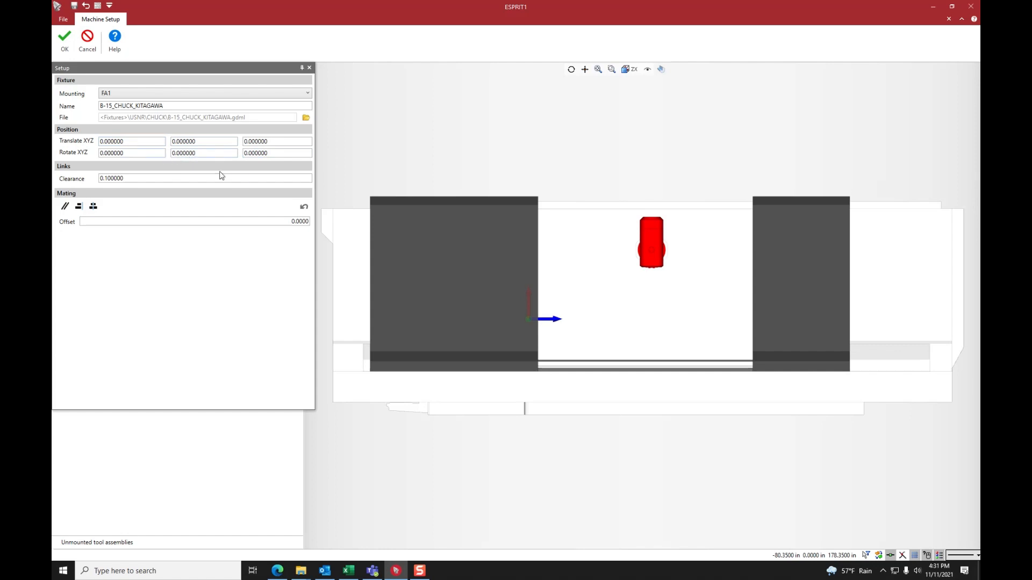
scroll(571, 318, "up", 2)
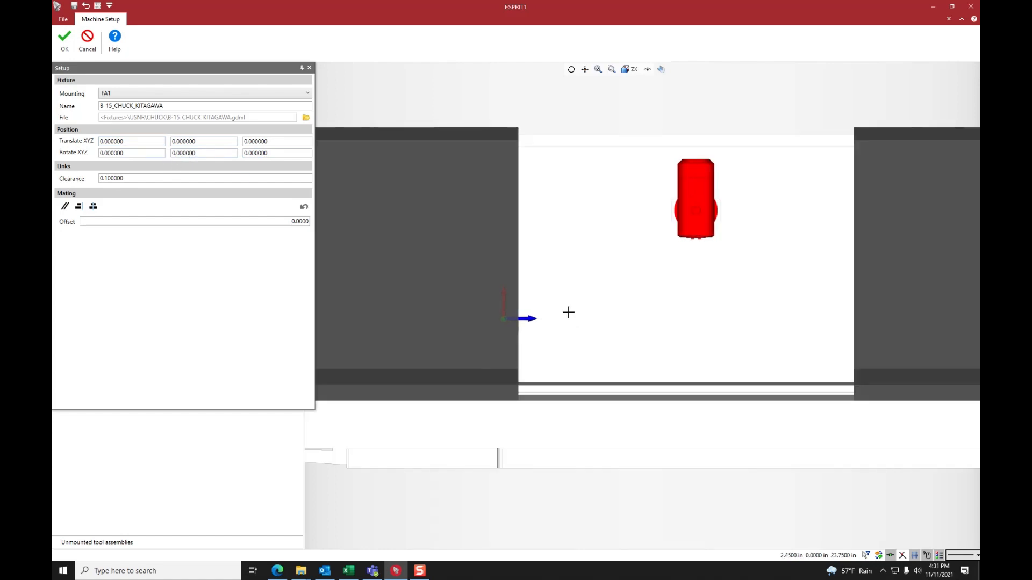
middle_click_drag(552, 315, 610, 314)
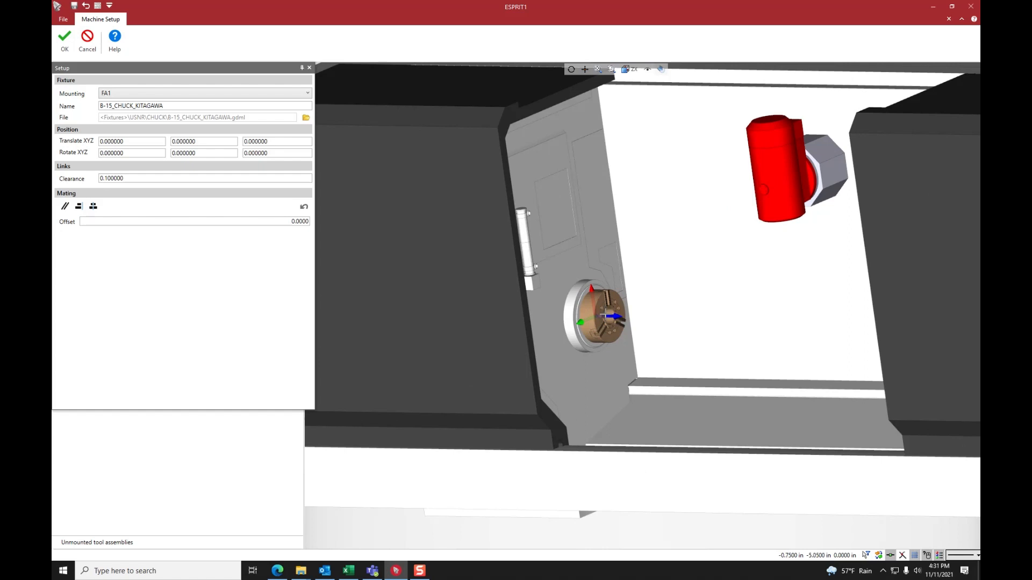
left_click(69, 43)
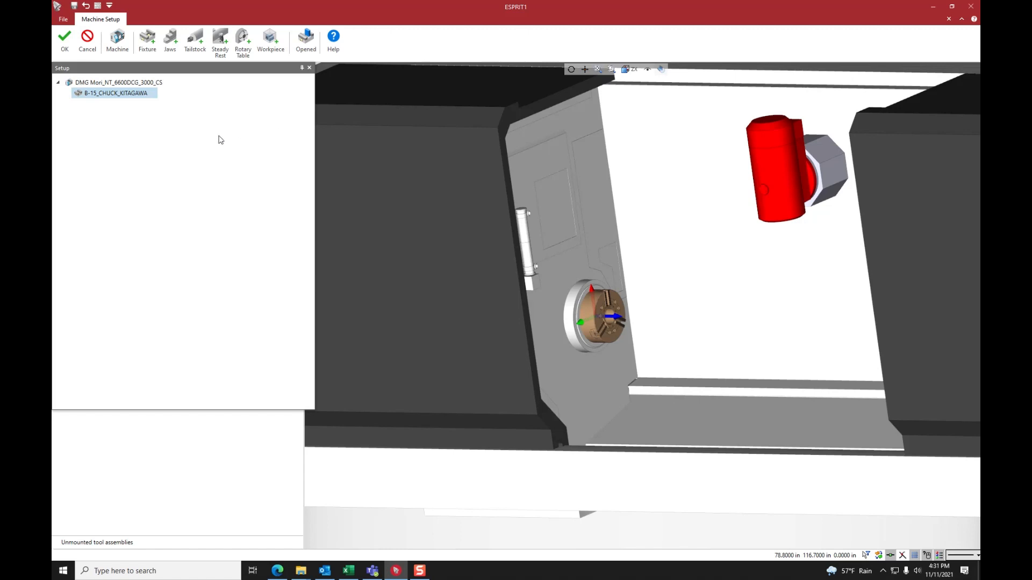
left_click(169, 47)
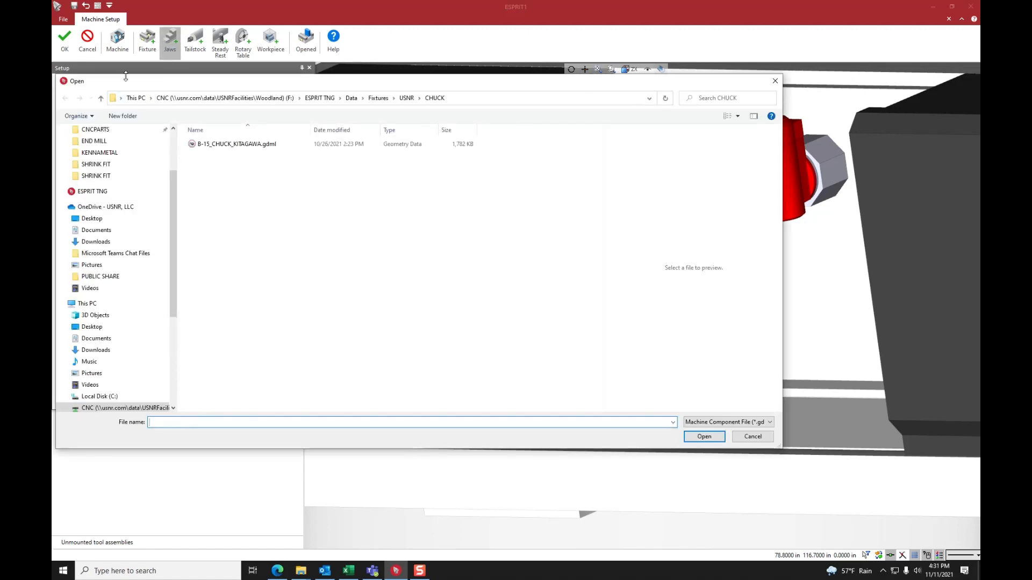
left_click(237, 144)
left_click(704, 436)
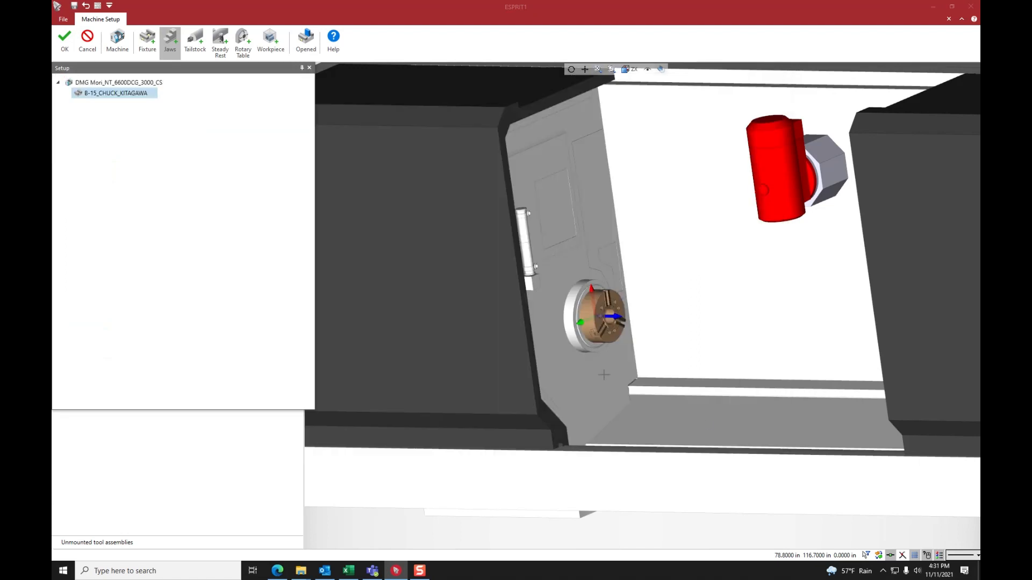
left_click(109, 84)
left_click(117, 94)
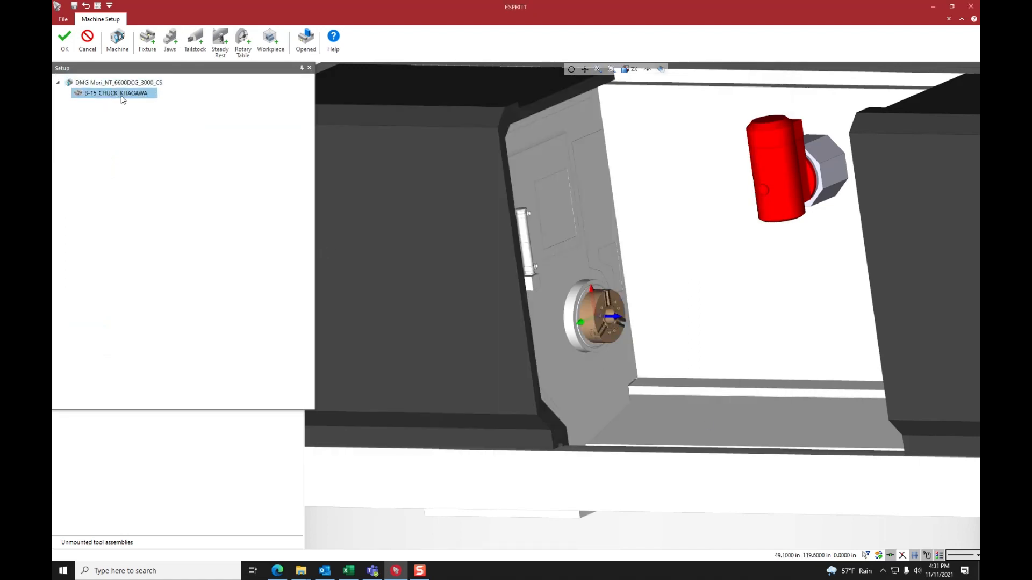
left_click(116, 86)
Start adding jaws to B-15_CHUCK_KITAGAWA and browse to the USNR HARD JAWS folder
left_click(116, 93)
left_click(170, 42)
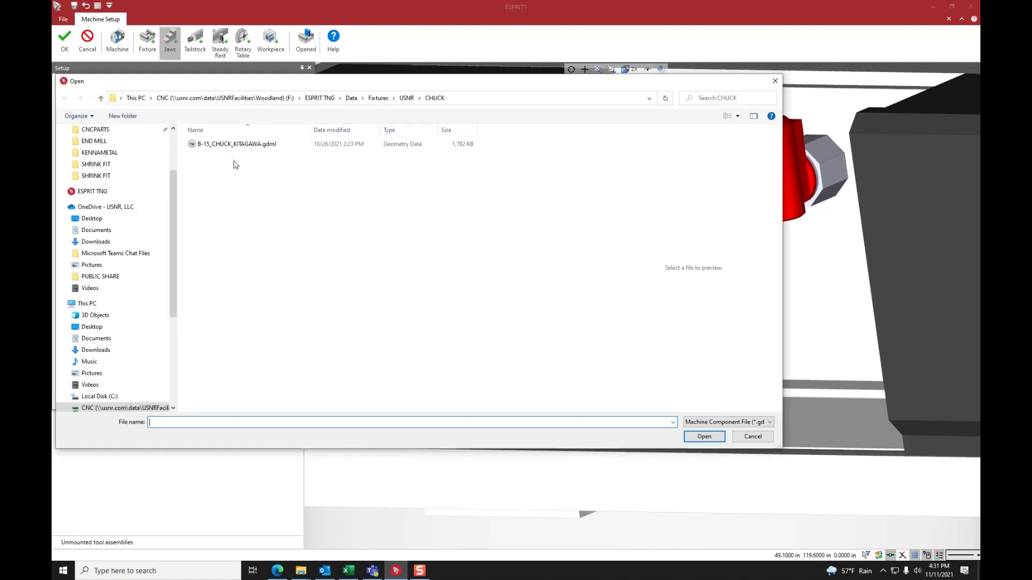
left_click(101, 98)
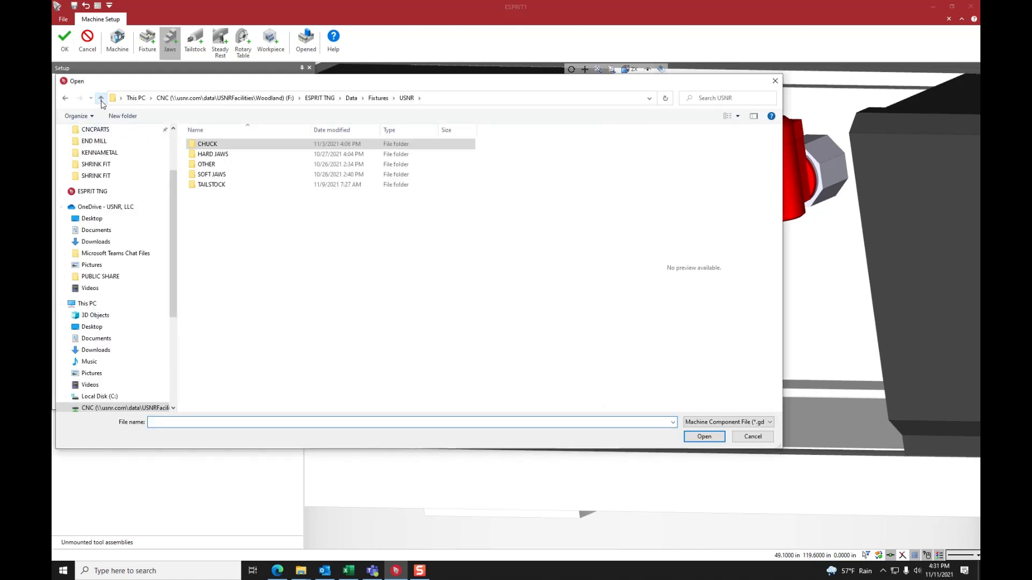
double_click(219, 156)
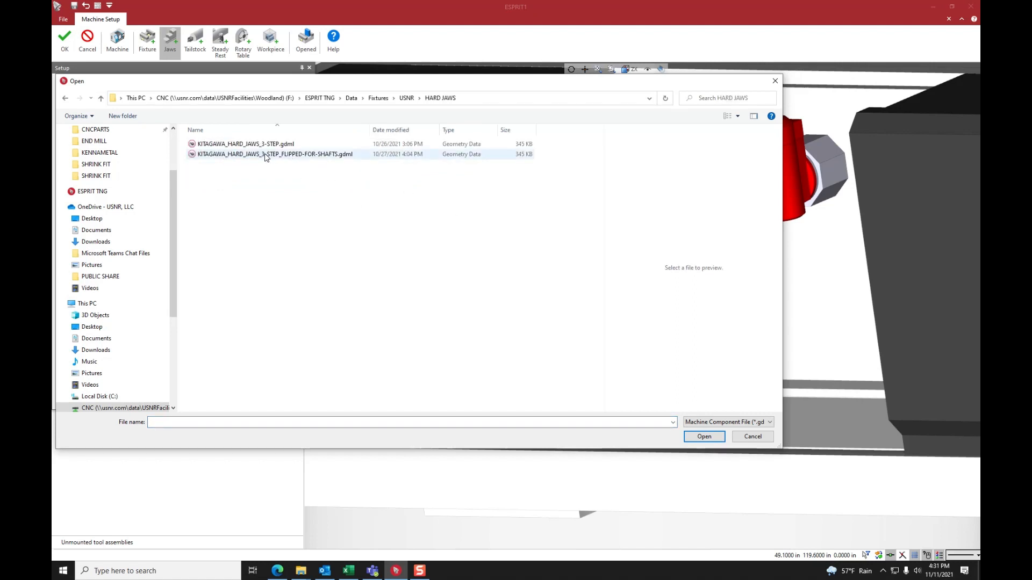
Preview both Kitagawa hard jaw files and load KITAGAWA_HARD_JAWS_3-STEP_FLIPPED-FOR-SHAFTS.gdml onto the chuck
left_click(317, 156)
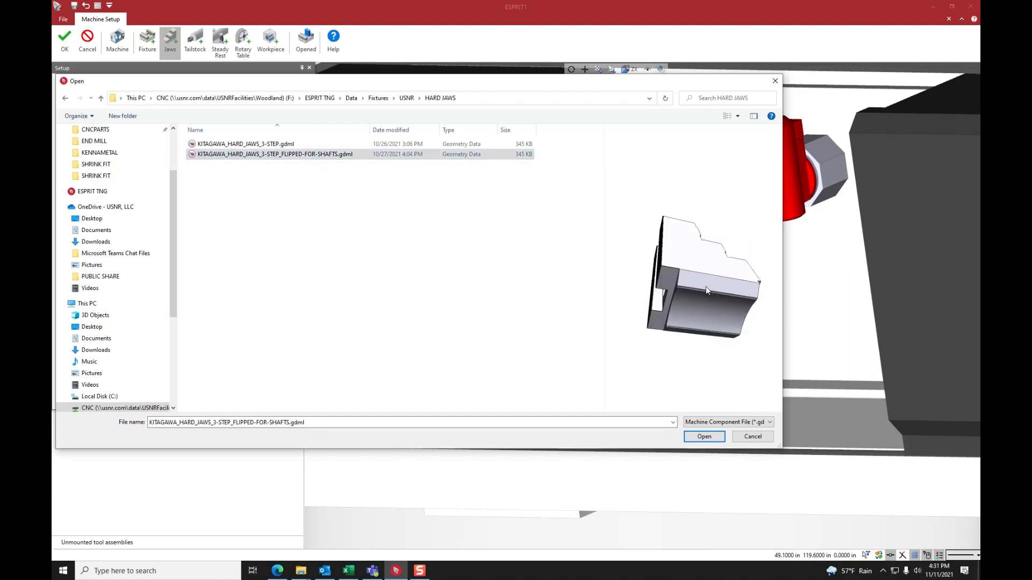
left_click_drag(705, 290, 685, 311)
left_click_drag(715, 347, 733, 352)
left_click(355, 144)
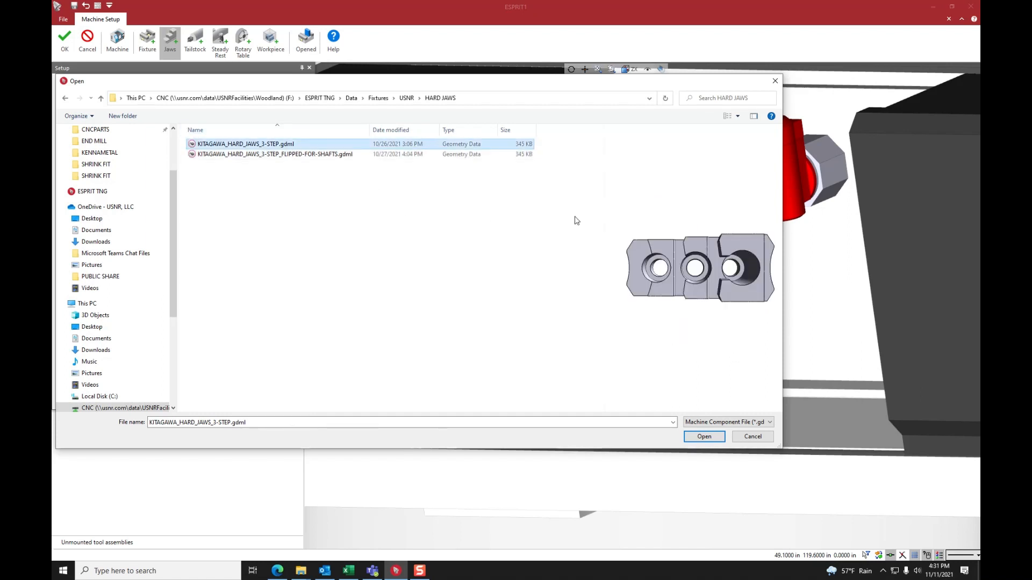
left_click_drag(719, 246, 724, 299)
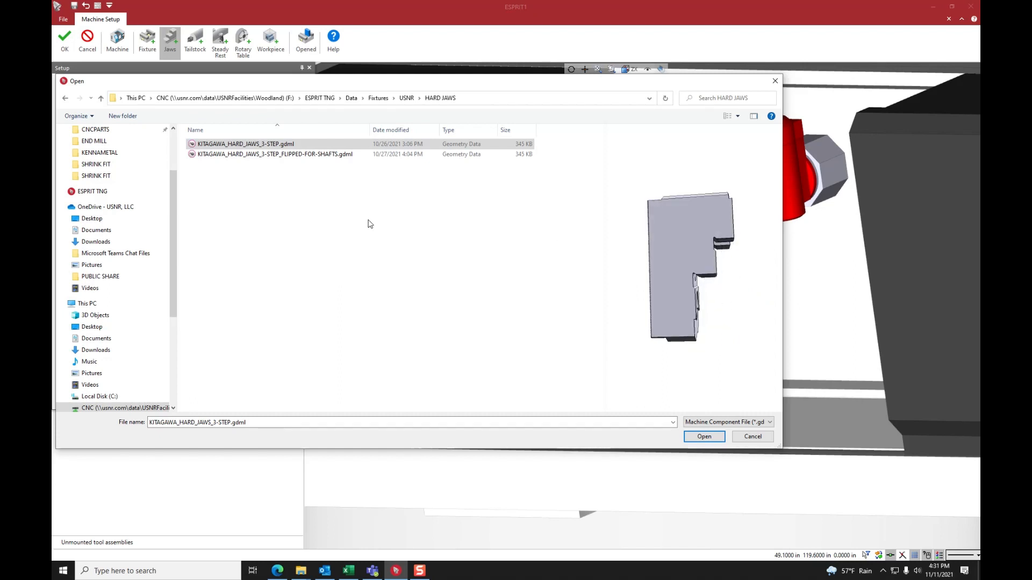
left_click(300, 154)
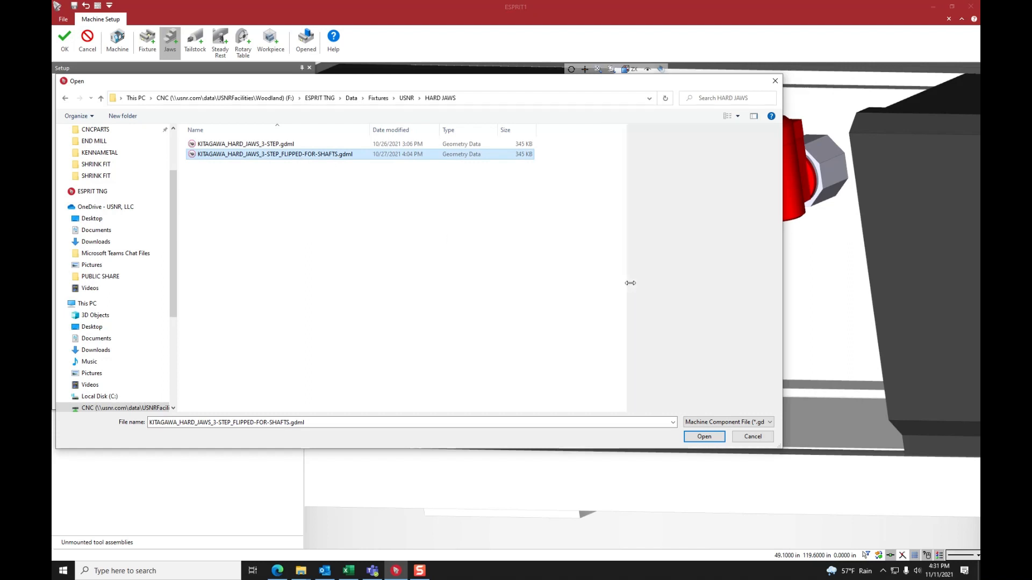
left_click_drag(647, 280, 693, 397)
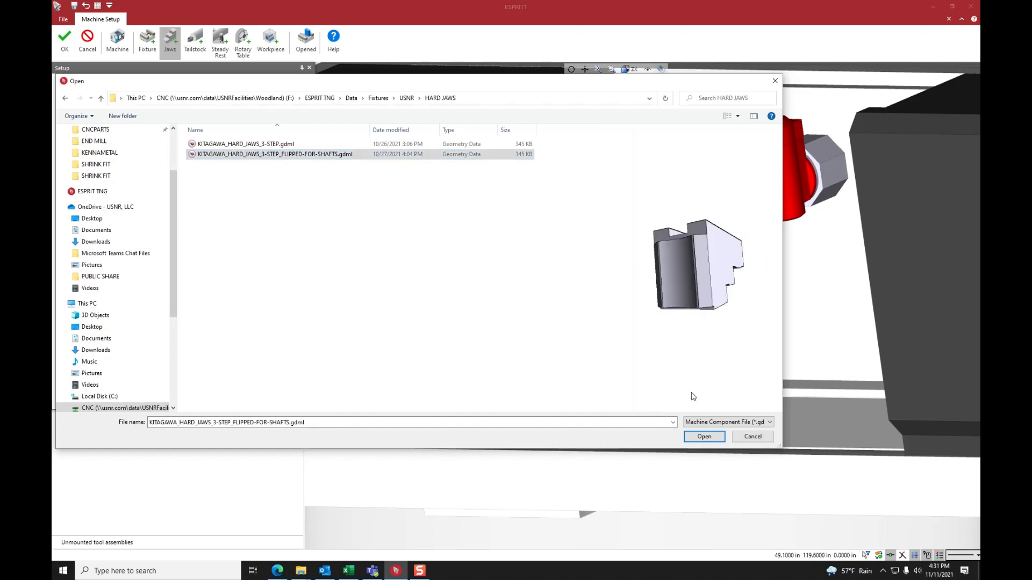
left_click(704, 437)
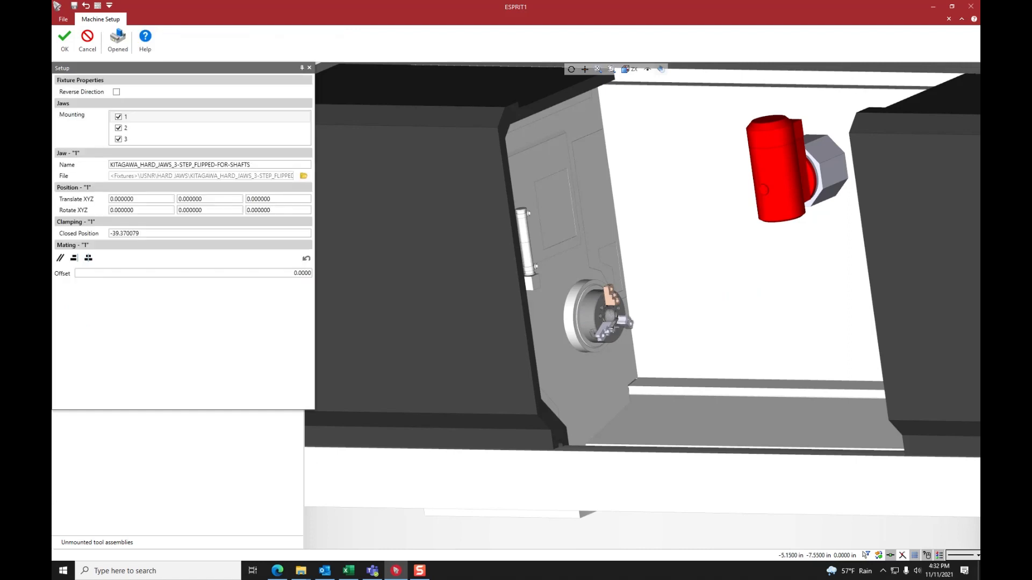
Set jaw 1's closed position to -1.000000, switch the jaws to the closed state and accept them
scroll(612, 326, "up", 6)
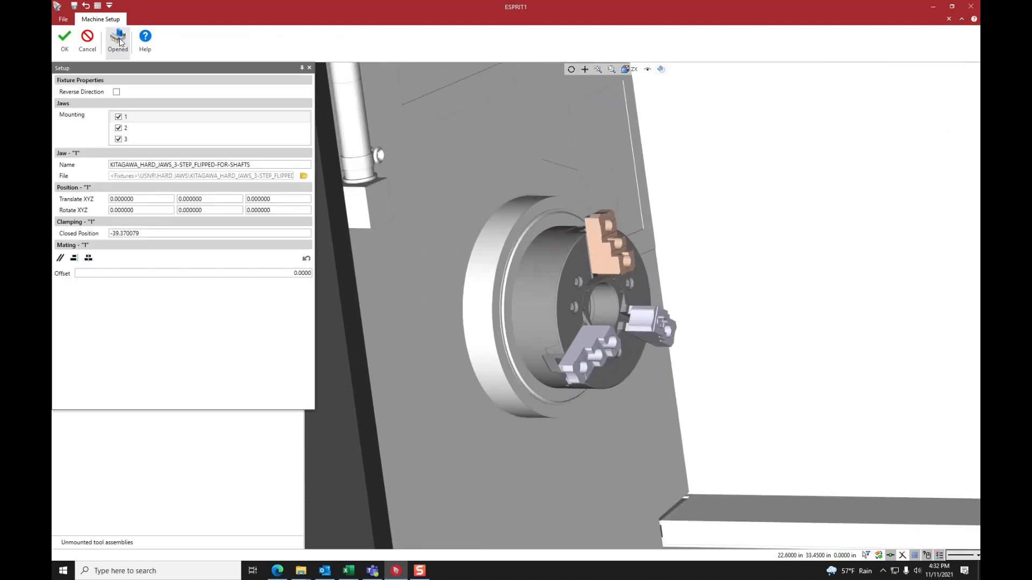
left_click(119, 42)
left_click(117, 40)
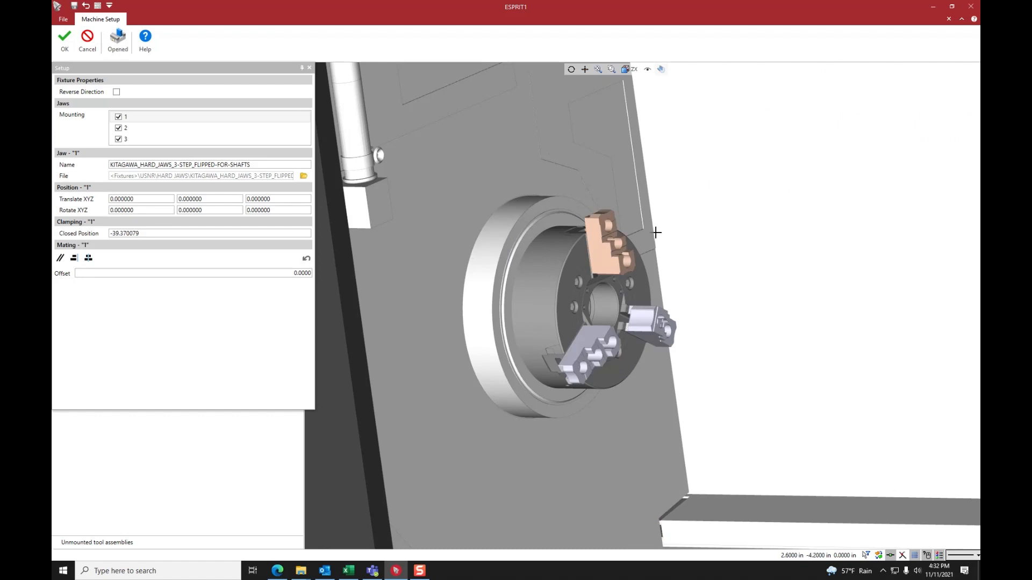
left_click(149, 233)
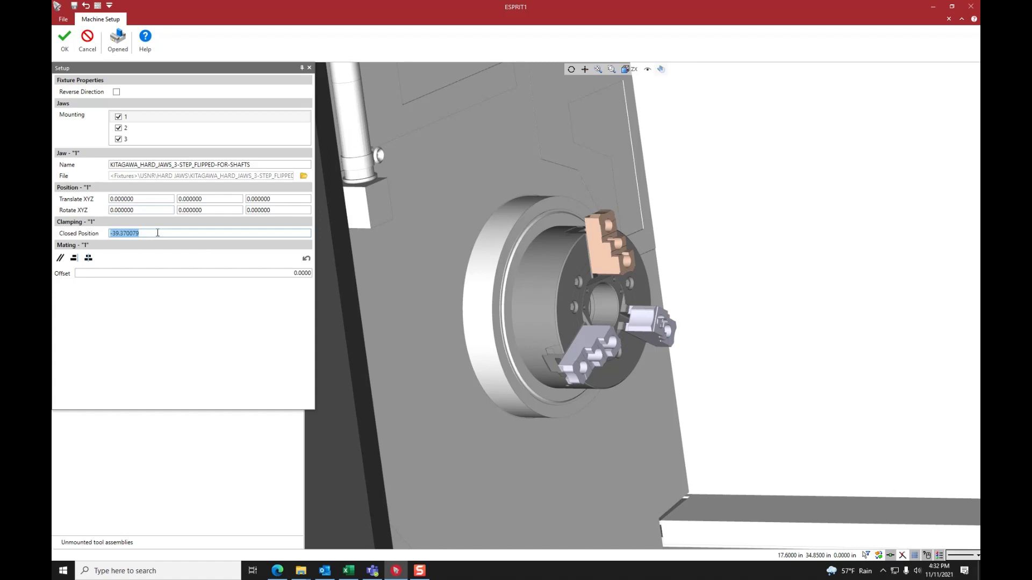
type("-1.000000")
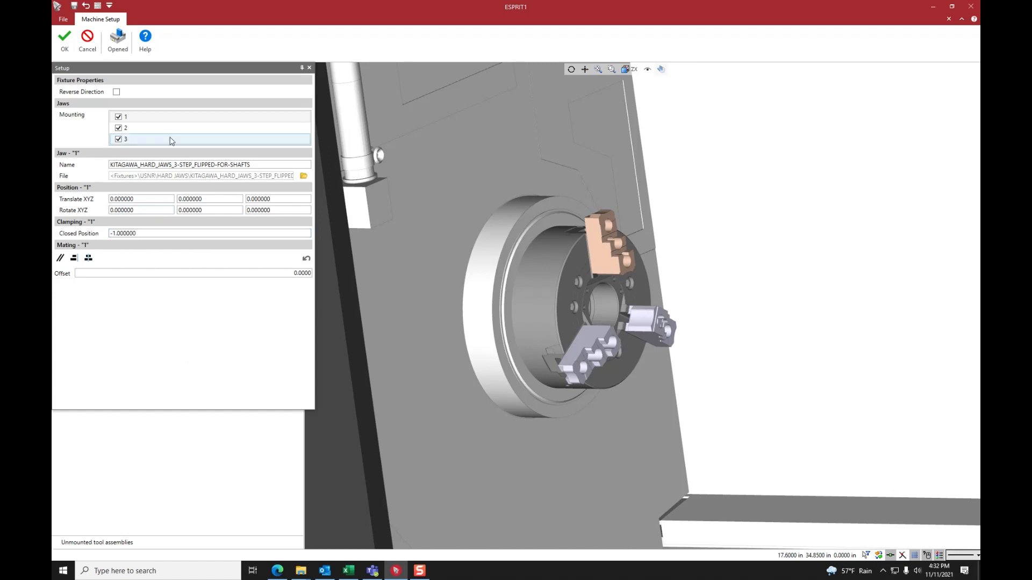
left_click(115, 43)
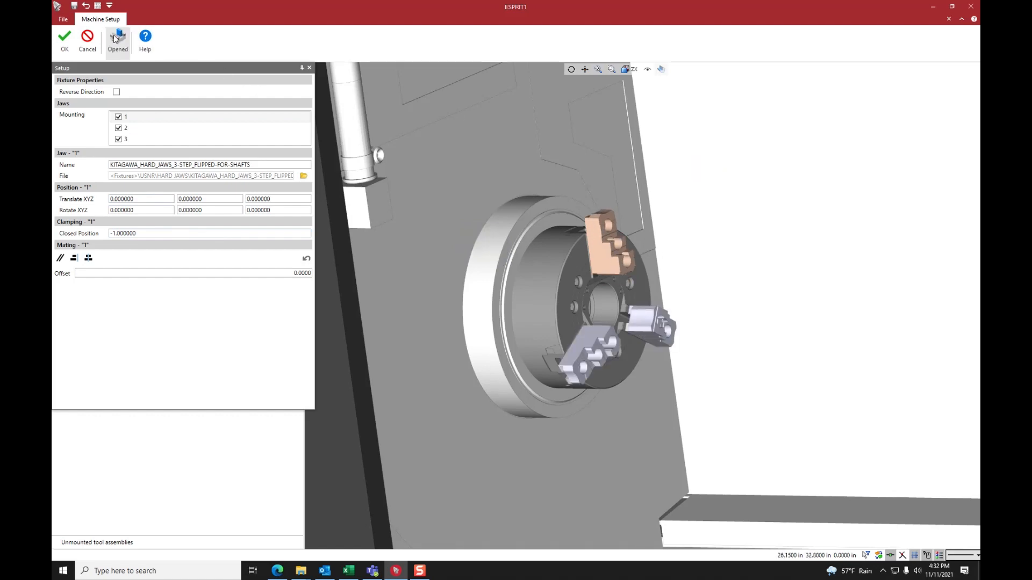
left_click(65, 38)
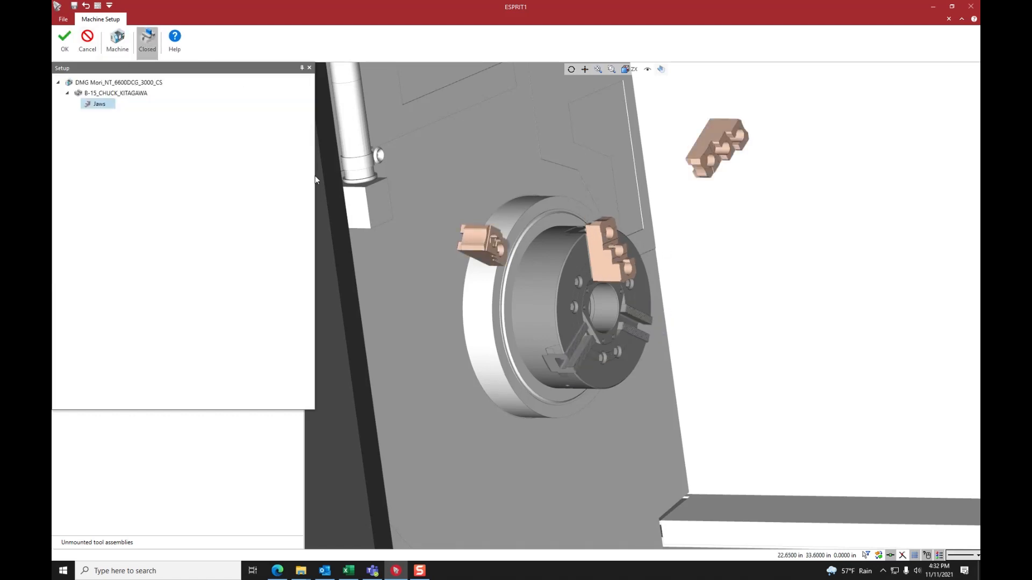
left_click(120, 83)
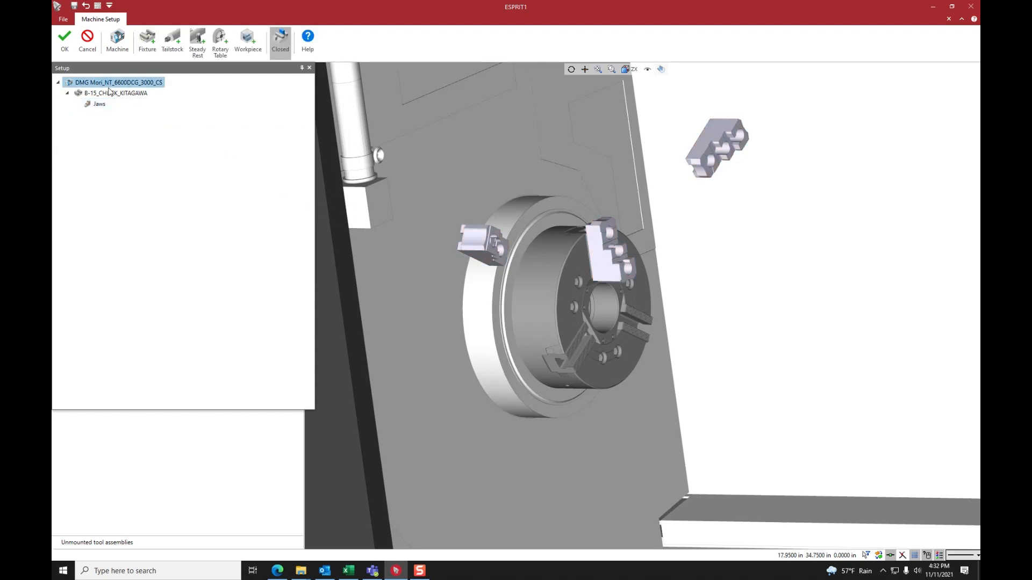
Switch the jaws on B-15_CHUCK_KITAGAWA from the closed to the opened state
left_click(115, 93)
left_click(98, 103)
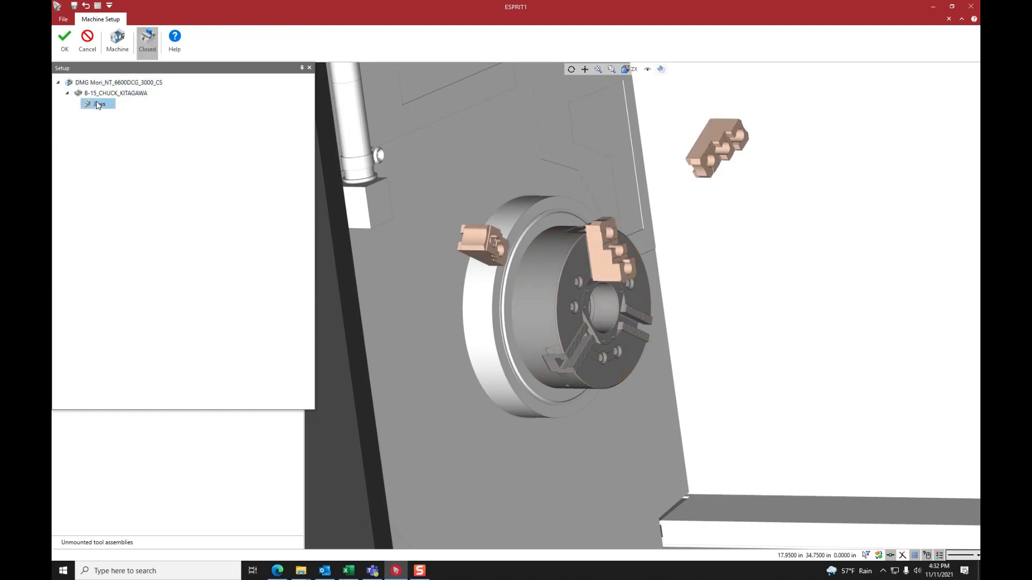
left_click(147, 43)
left_click(147, 43)
left_click(147, 43)
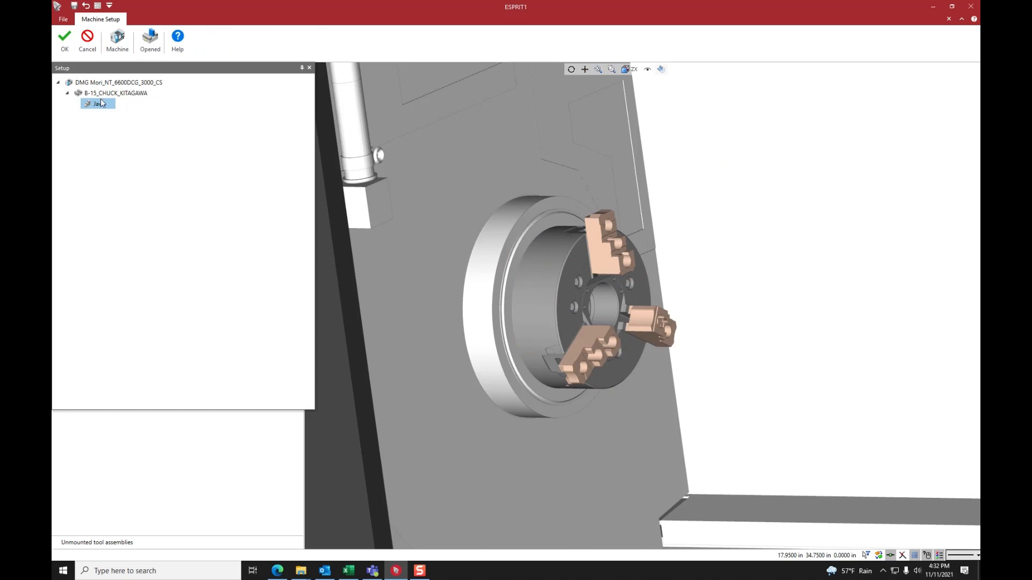
double_click(99, 104)
left_click(87, 40)
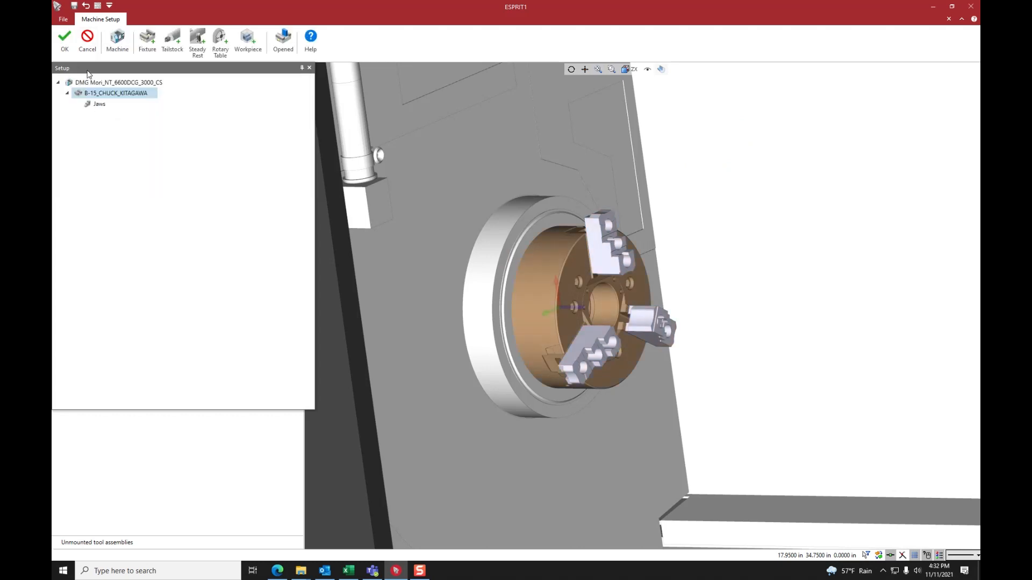
Open the jaws' properties, test toggling their clamping state and accept the jaws
double_click(99, 105)
left_click(124, 39)
left_click(124, 39)
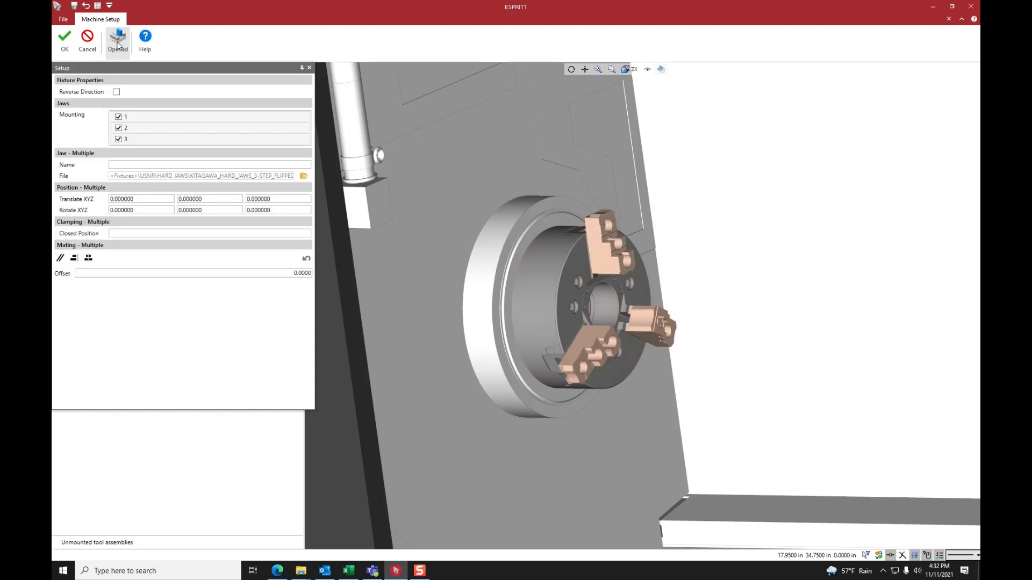
left_click(69, 40)
left_click(97, 84)
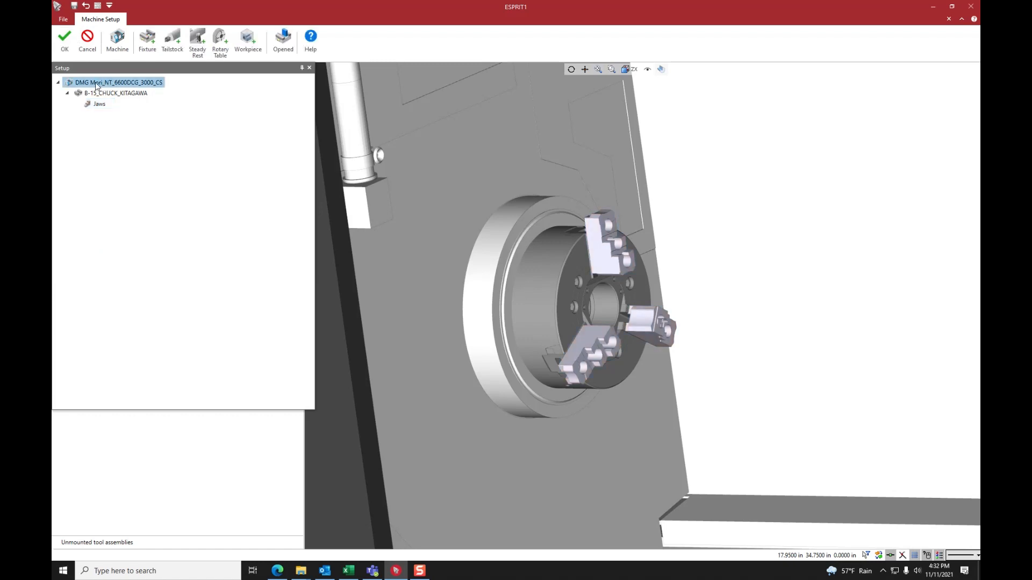
Accept the machine setup, reopen it and compare the jaws' closed and opened states
left_click(65, 40)
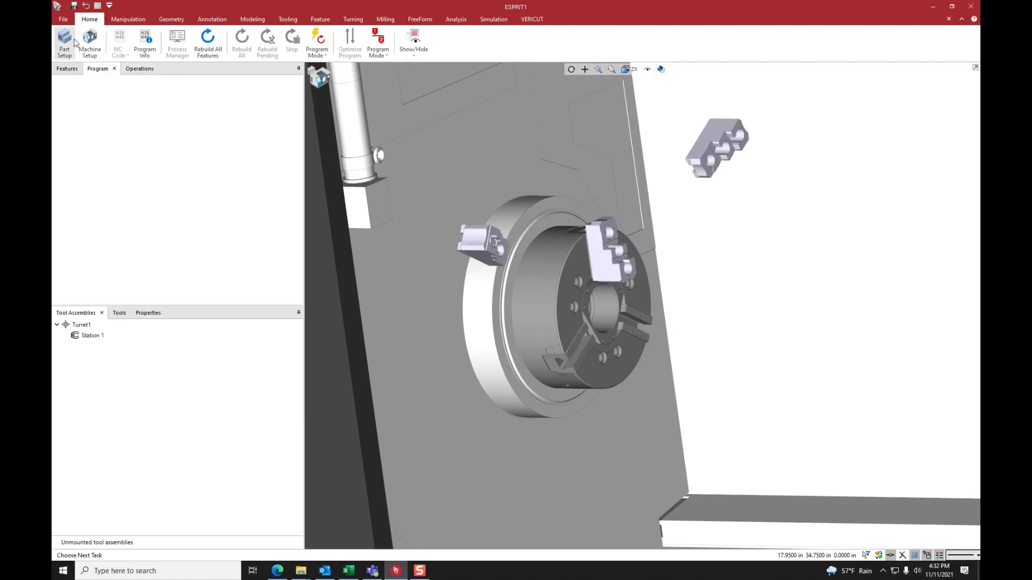
left_click(89, 40)
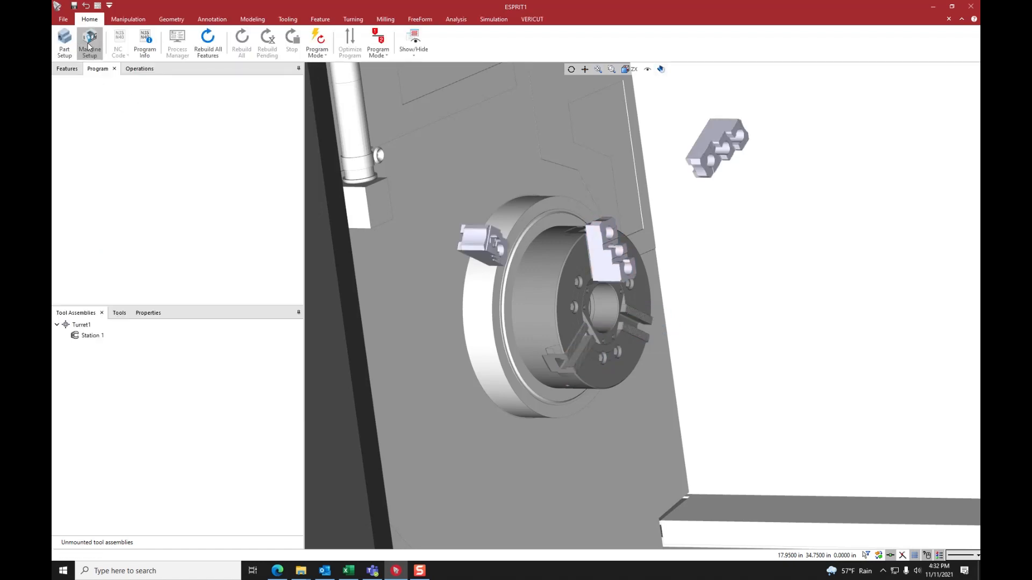
left_click(98, 104)
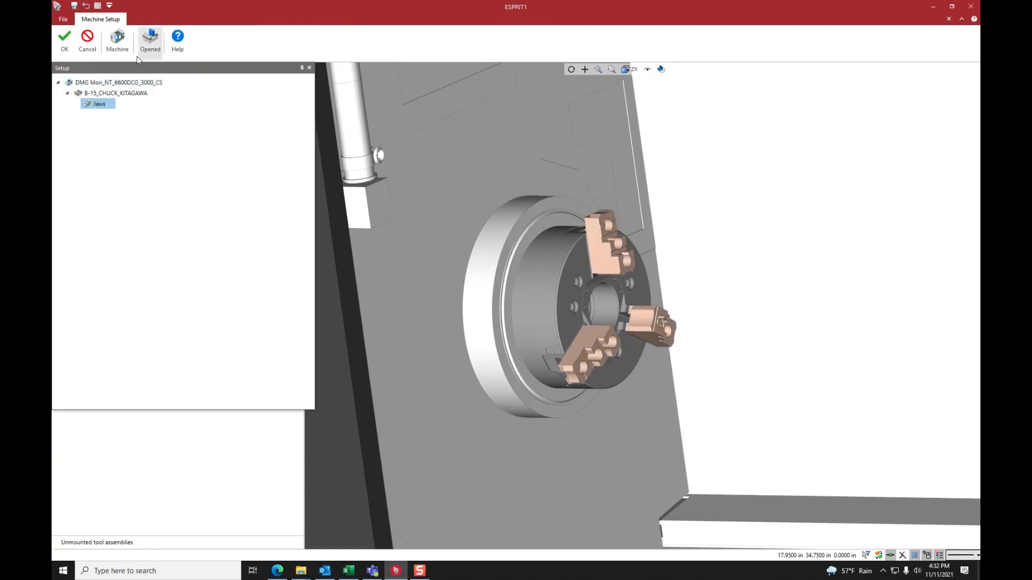
left_click(152, 42)
left_click(152, 44)
left_click(102, 94)
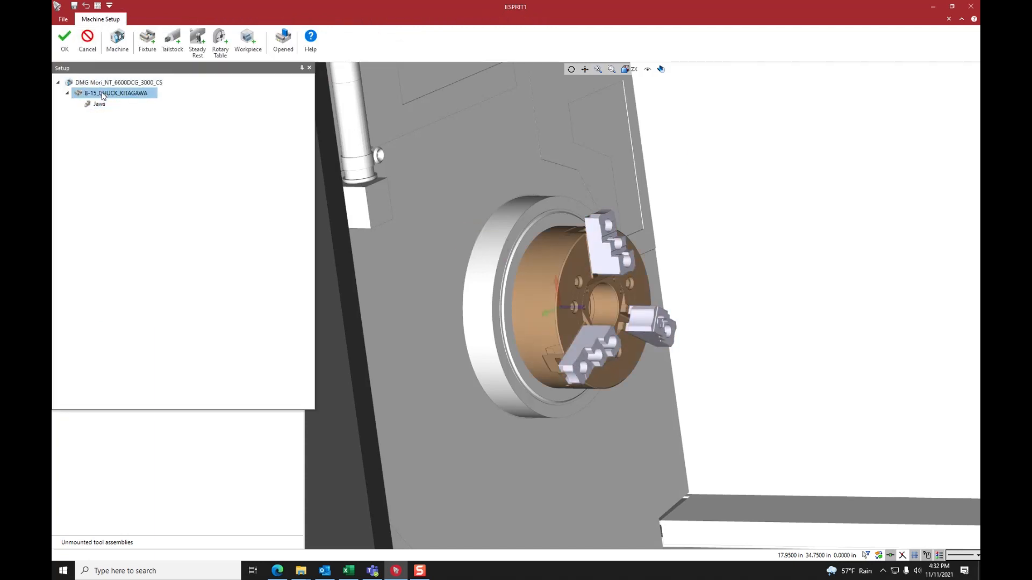
Unmount jaws 2 and 3 from the chuck, accept the change and mount both jaws again
double_click(100, 104)
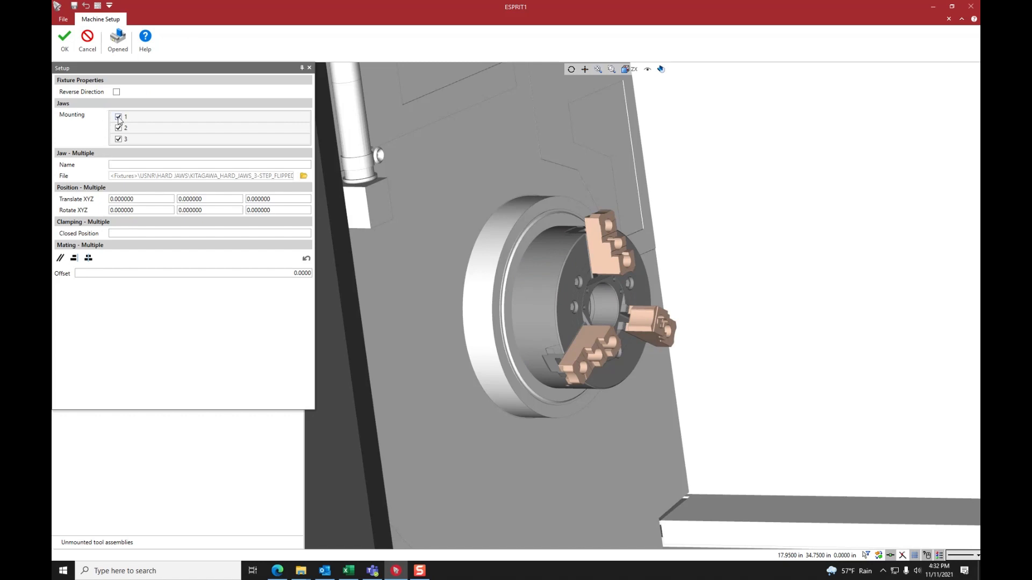
left_click(118, 128)
left_click(118, 139)
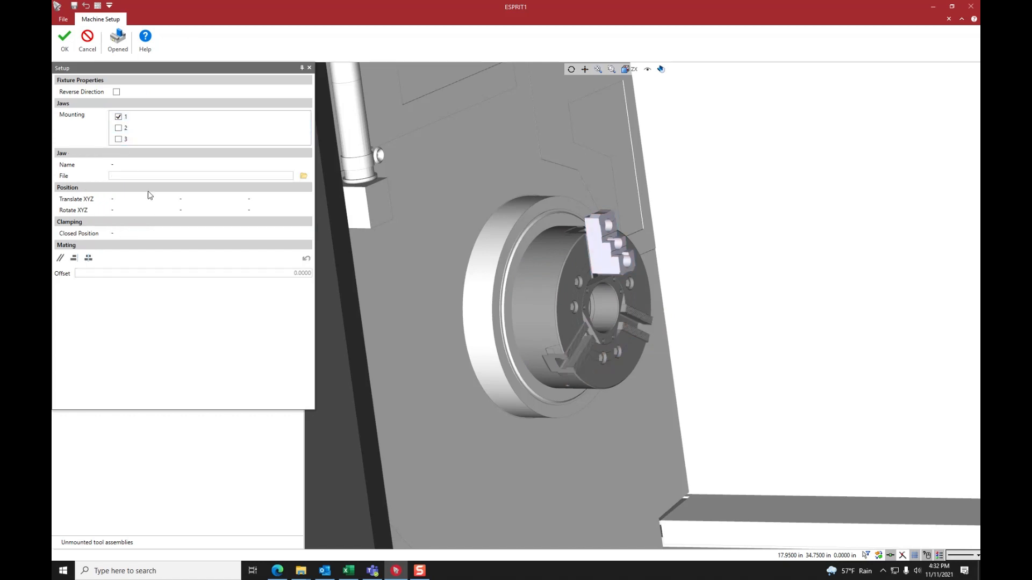
left_click(65, 40)
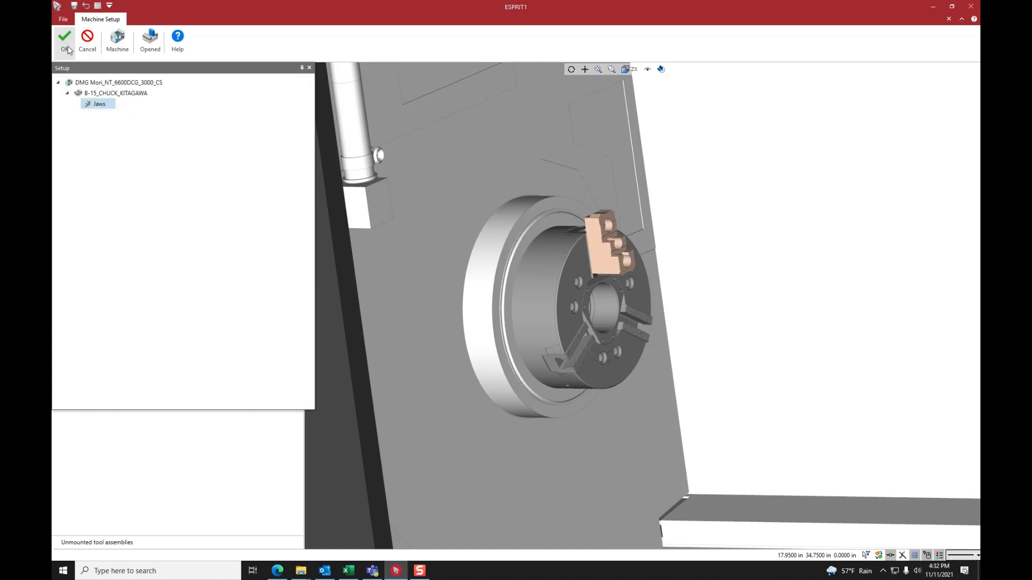
double_click(101, 106)
left_click(118, 129)
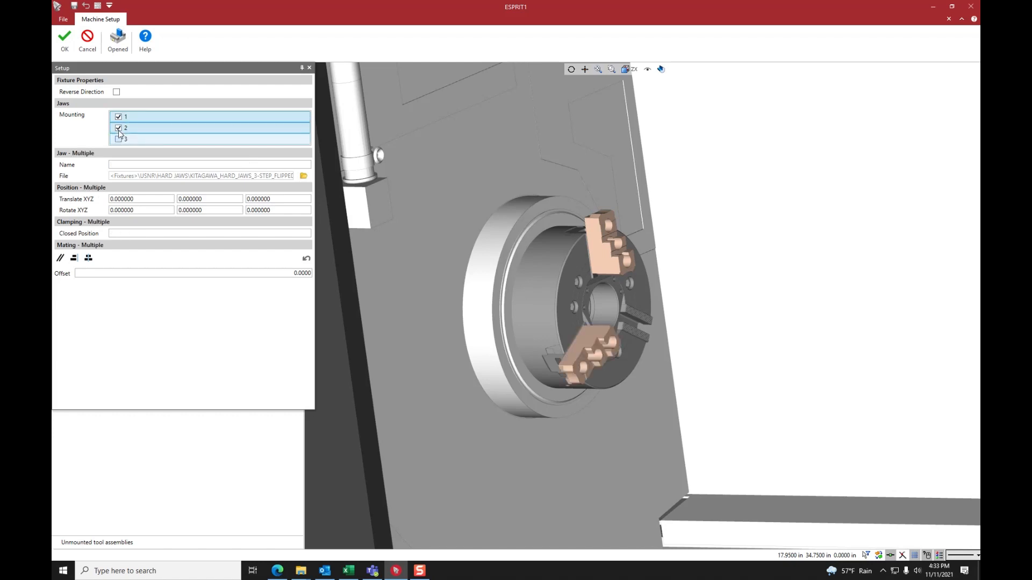
left_click(119, 139)
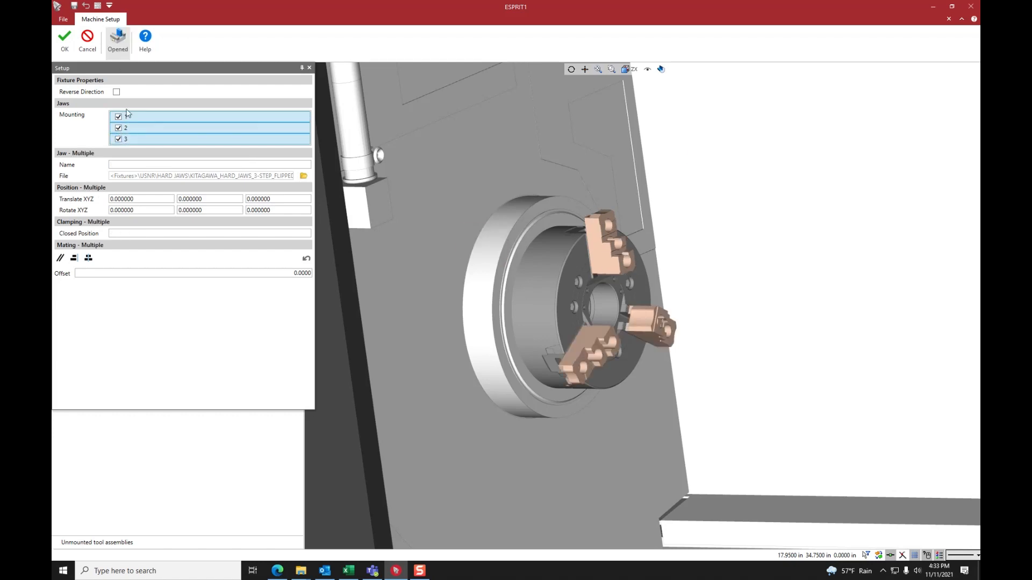
Set the closed position of all three jaws to -1.0, accept them, check the closed state and return them to opened
left_click(123, 234)
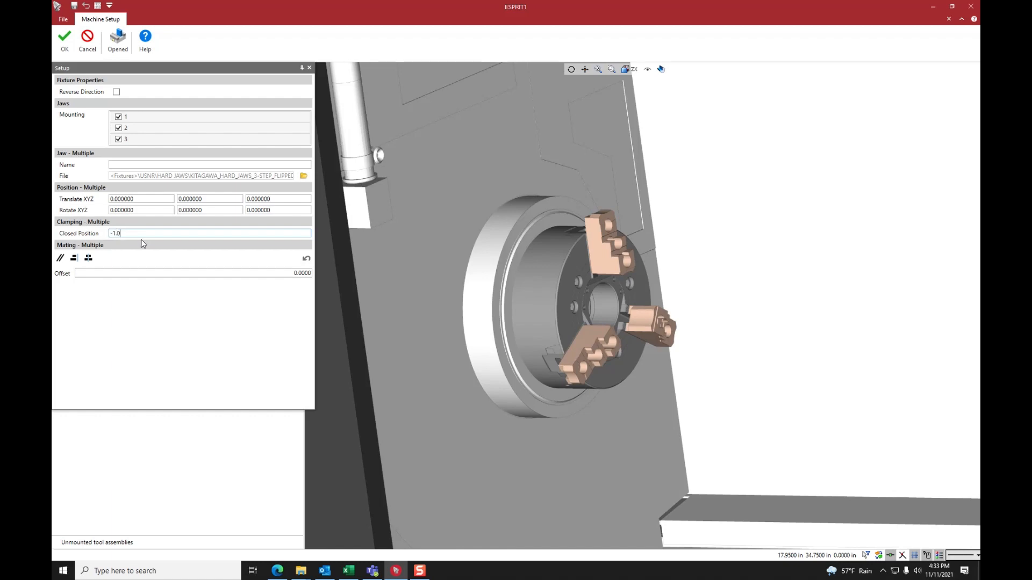
key("Return")
left_click(150, 39)
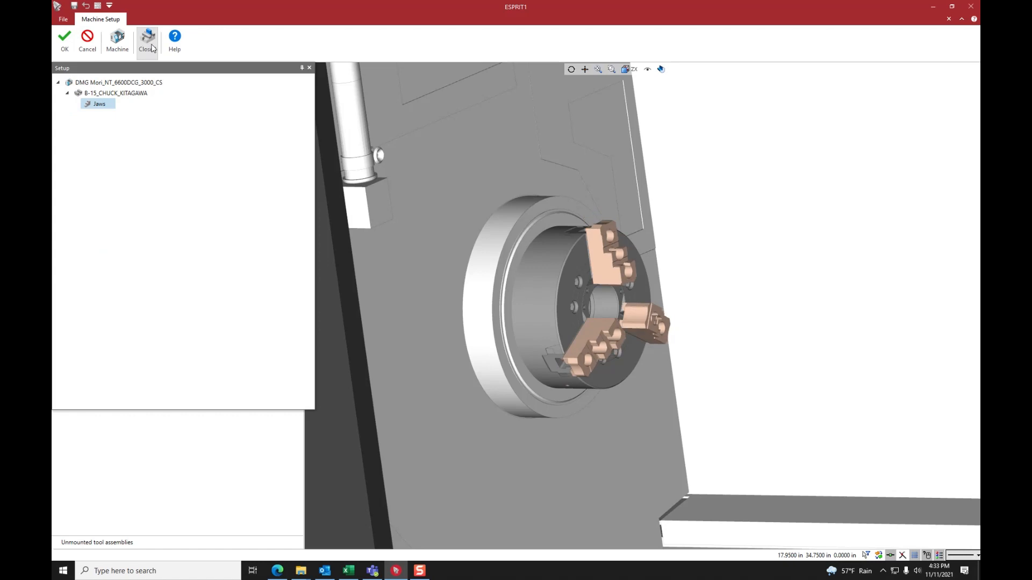
left_click(150, 38)
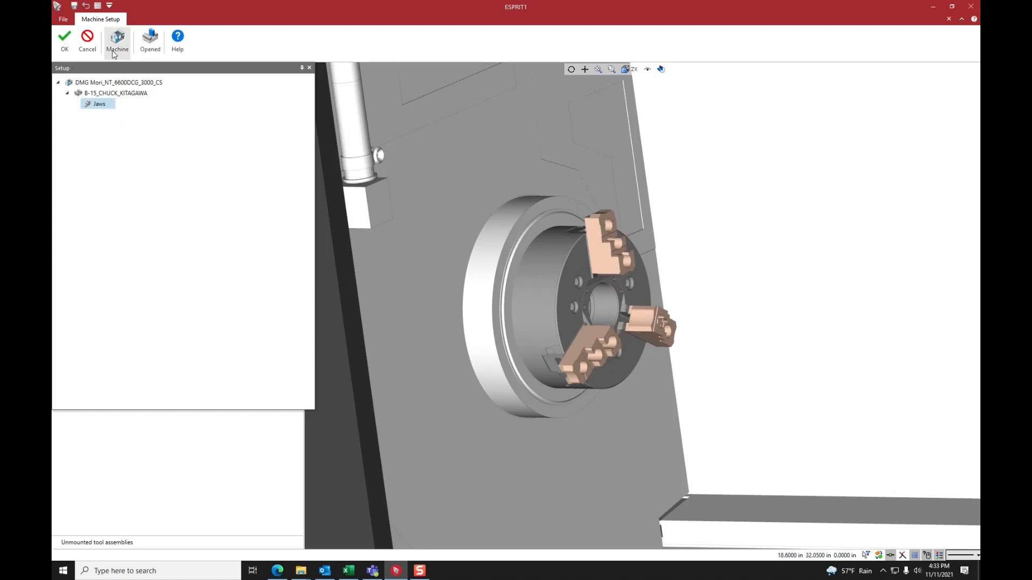
scroll(634, 316, "up", 2)
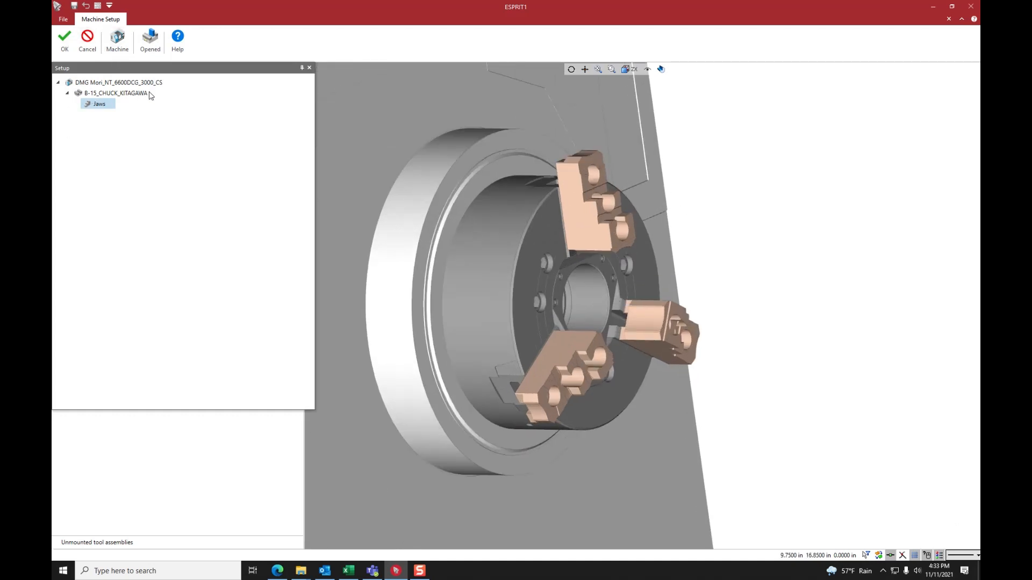
Add B-15_CHUCK_KITAGAWA.gdml from the USNR CHUCK folder as a second fixture on the machine
left_click(103, 94)
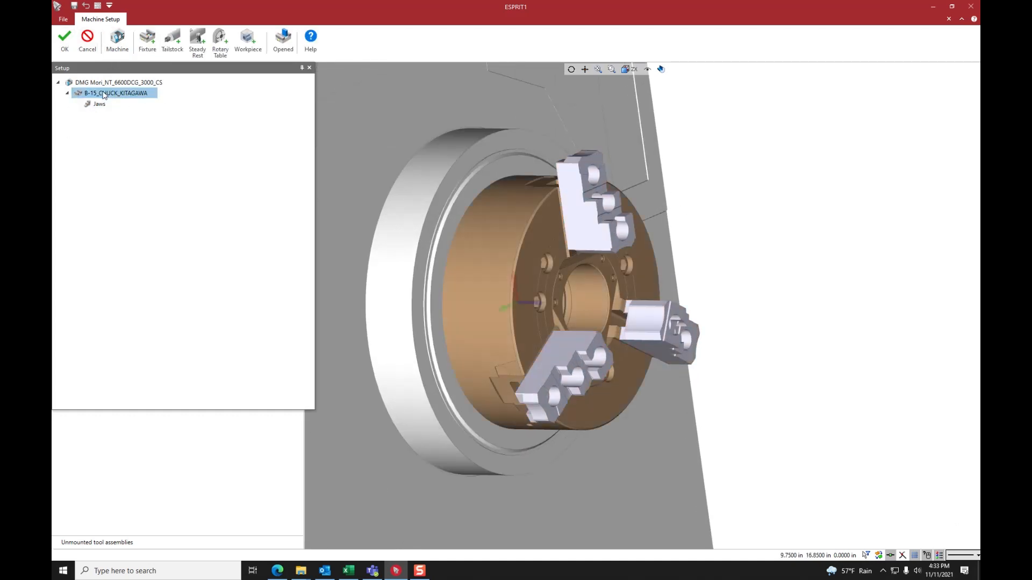
left_click(107, 83)
left_click(143, 35)
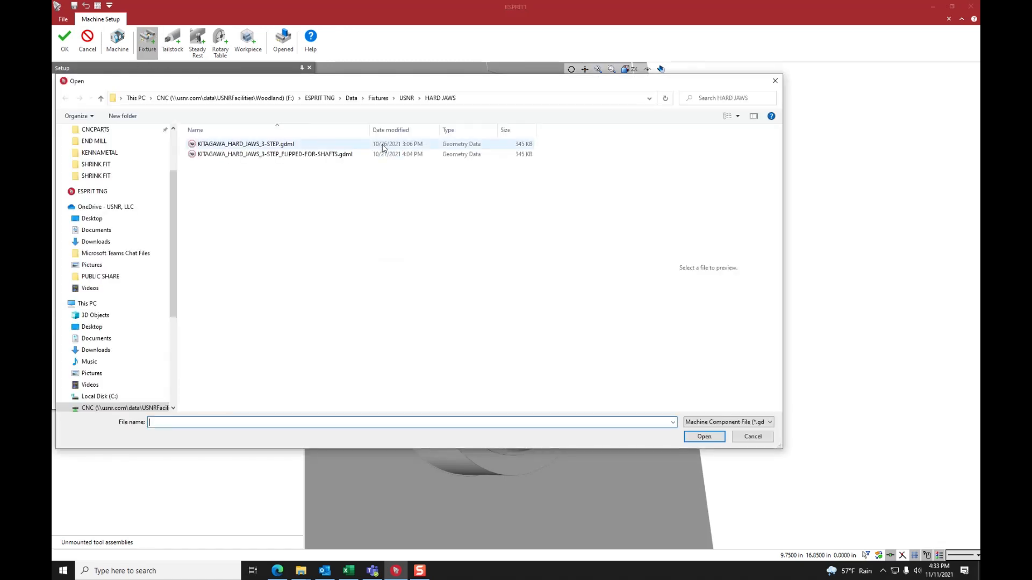
left_click(100, 98)
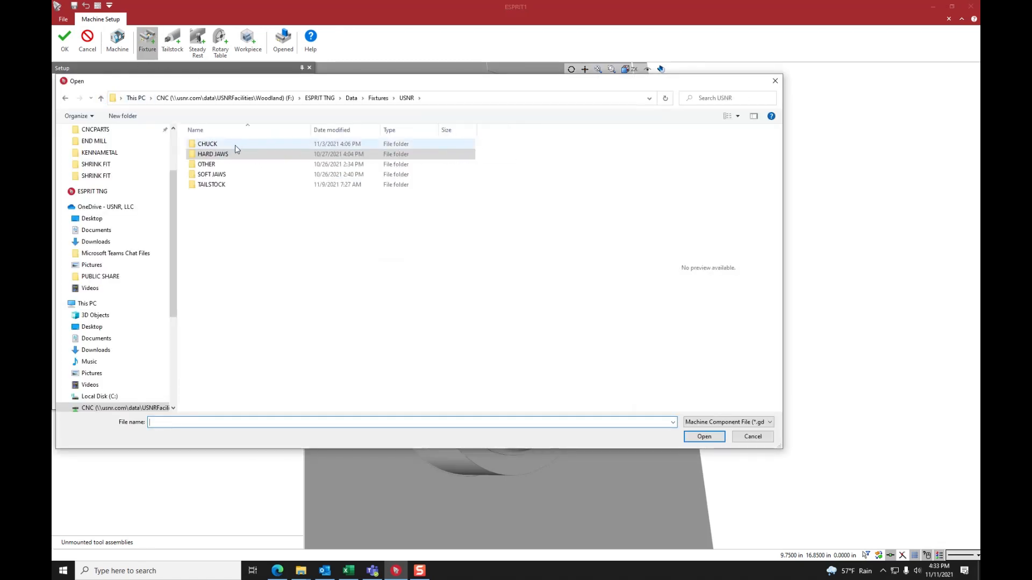
double_click(235, 145)
double_click(234, 145)
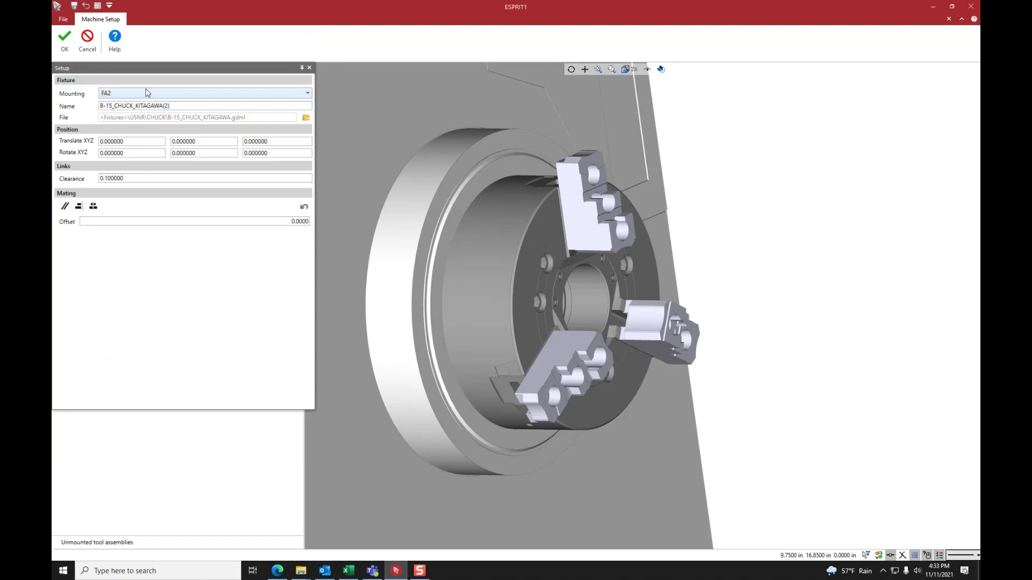
Keep the second chuck mounted on FA2, inspect its placement on the opposite spindle and accept the fixture
left_click(130, 92)
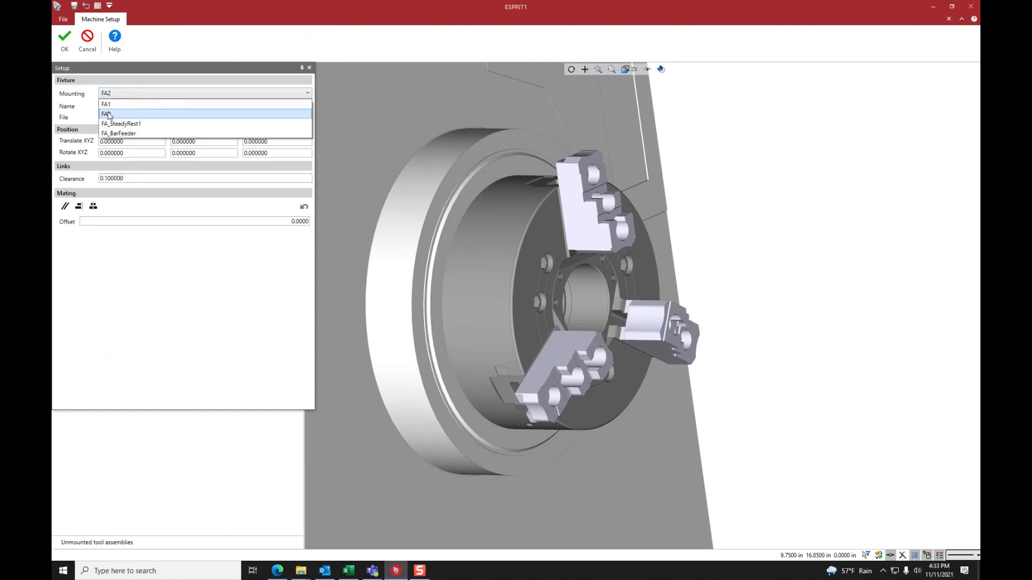
left_click(133, 118)
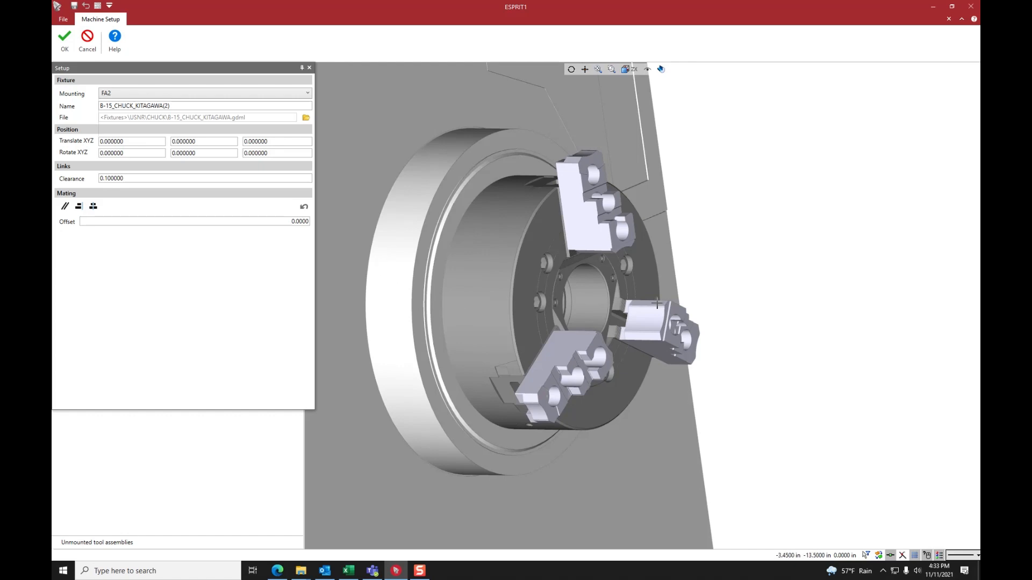
middle_click_drag(654, 305, 829, 316)
scroll(677, 323, "down", 8)
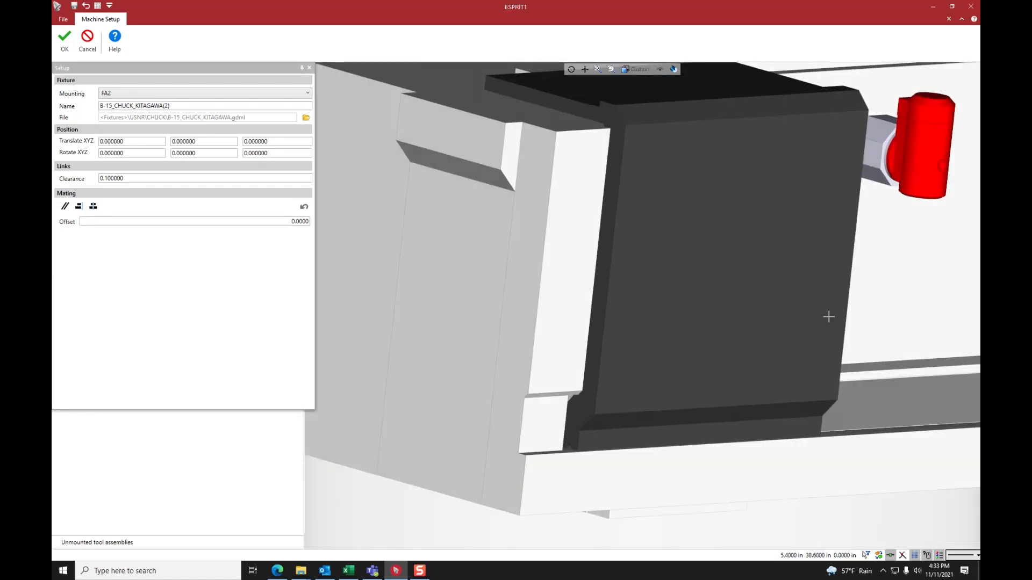
scroll(790, 329, "down", 4)
scroll(815, 310, "up", 6)
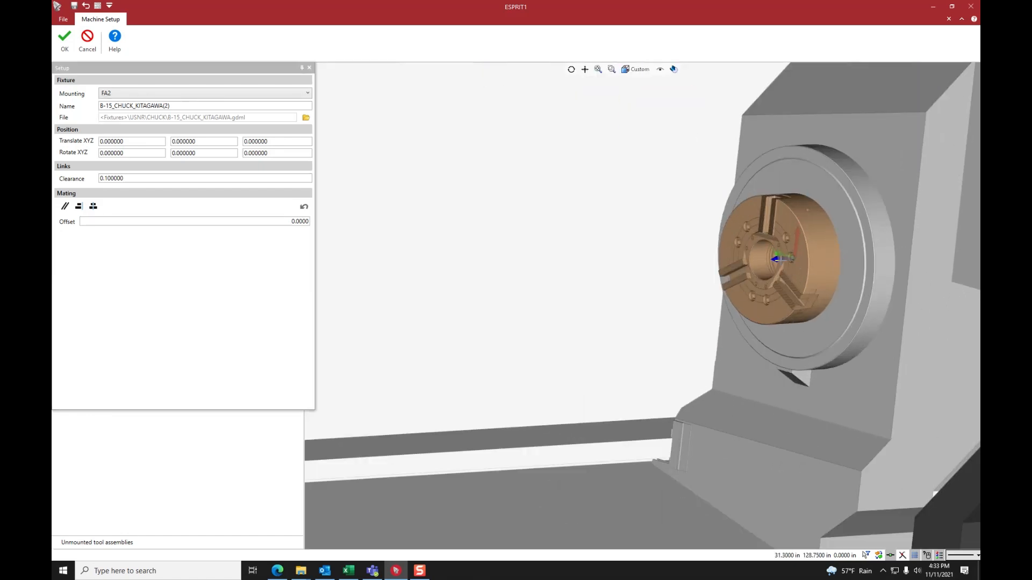
middle_click_drag(780, 261, 730, 313)
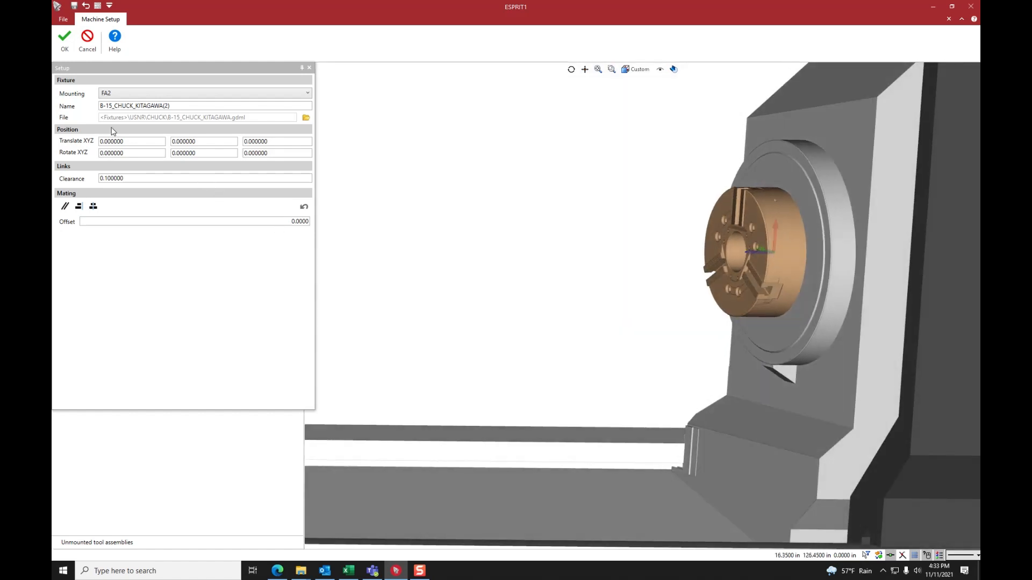
left_click(57, 35)
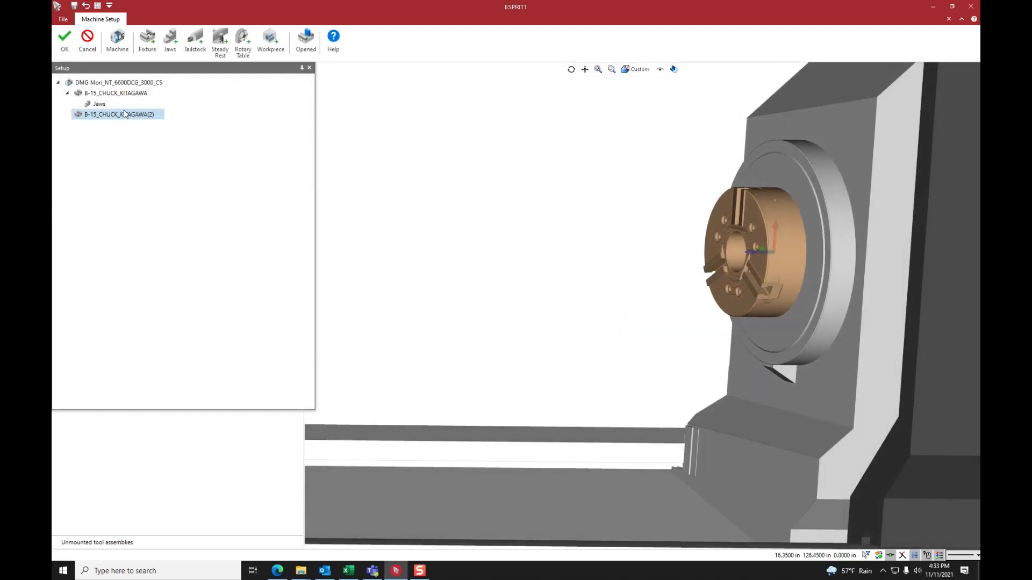
Add 5MT TAILSTOCK ADAPTER FOR 15 INCH CHUCK.gdml from the USNR TAILSTOCK folder to the second chuck, previewing the model first
left_click(191, 49)
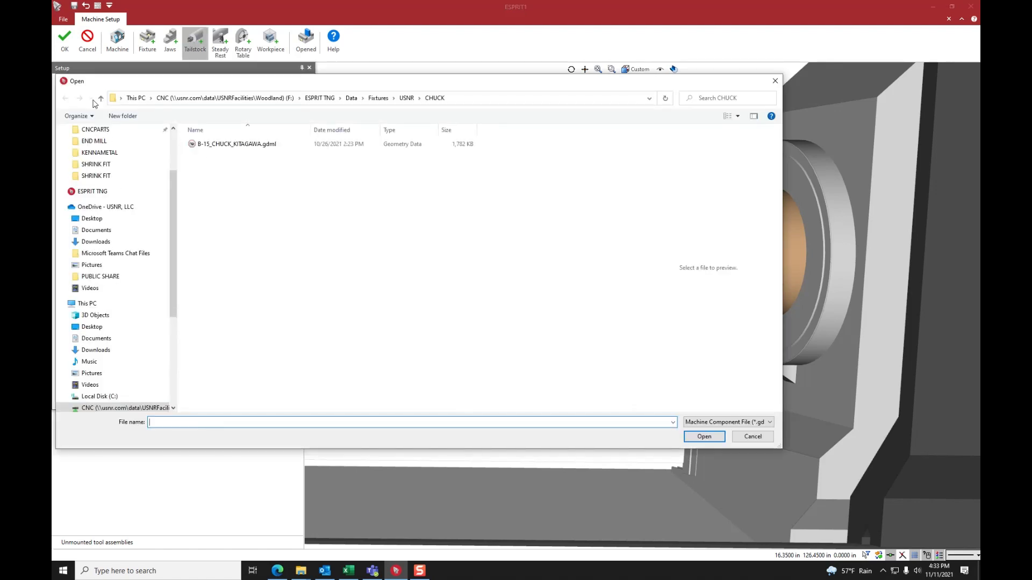
left_click(102, 98)
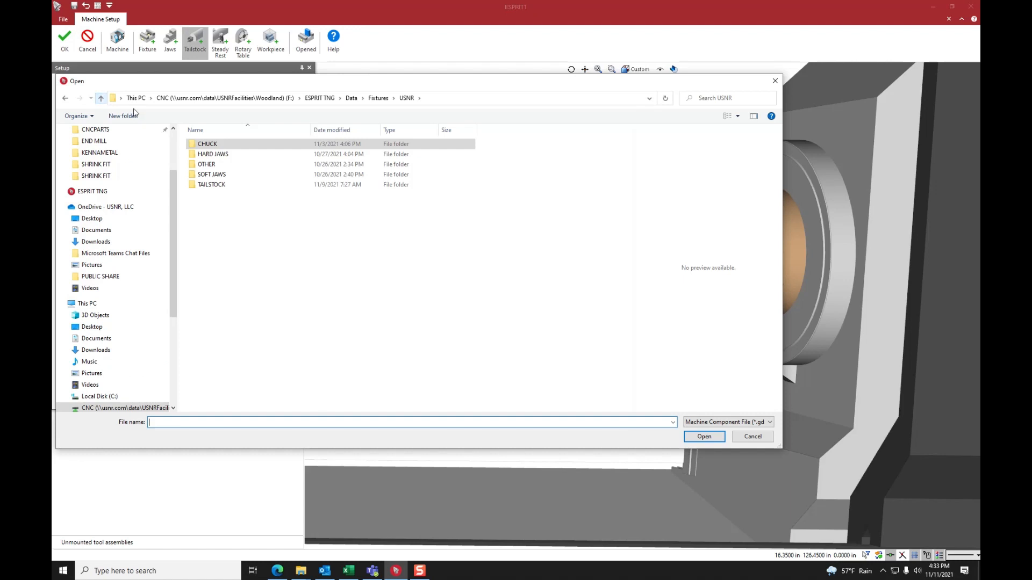
left_click(221, 185)
double_click(221, 186)
left_click(271, 146)
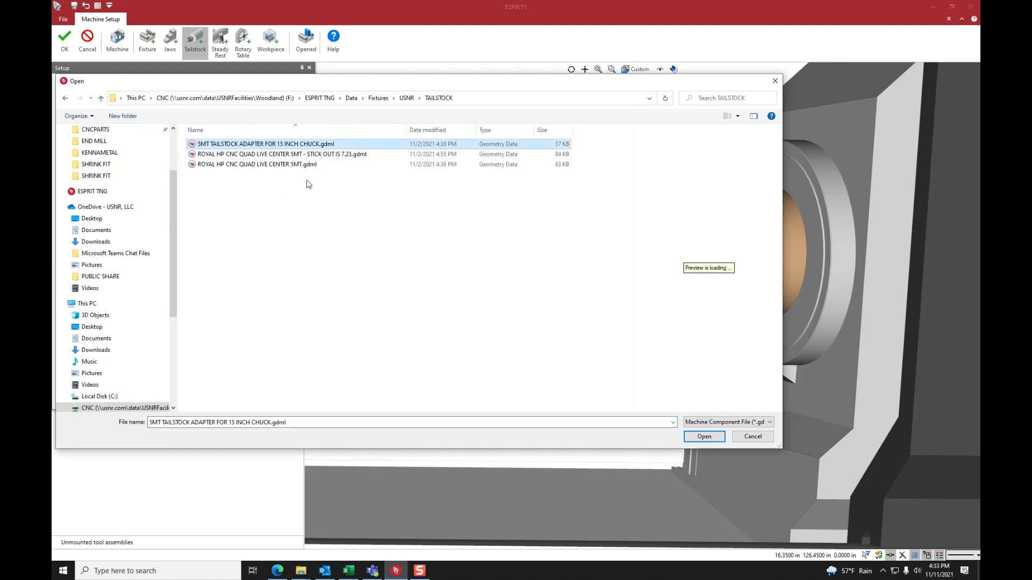
mouse_move(718, 273)
middle_mouse_down()
mouse_move(675, 283)
mouse_move(702, 263)
middle_mouse_up()
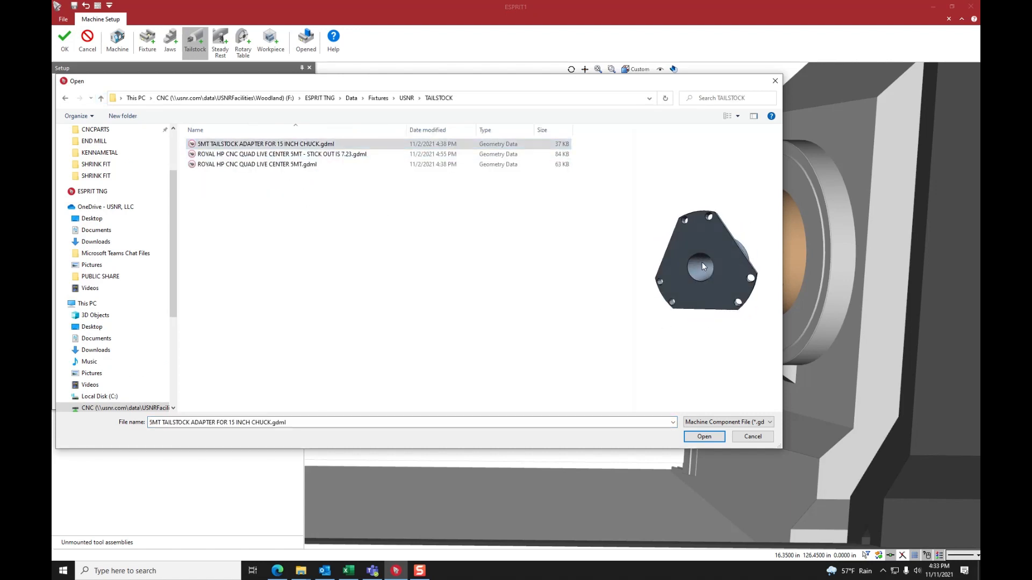
left_click(703, 437)
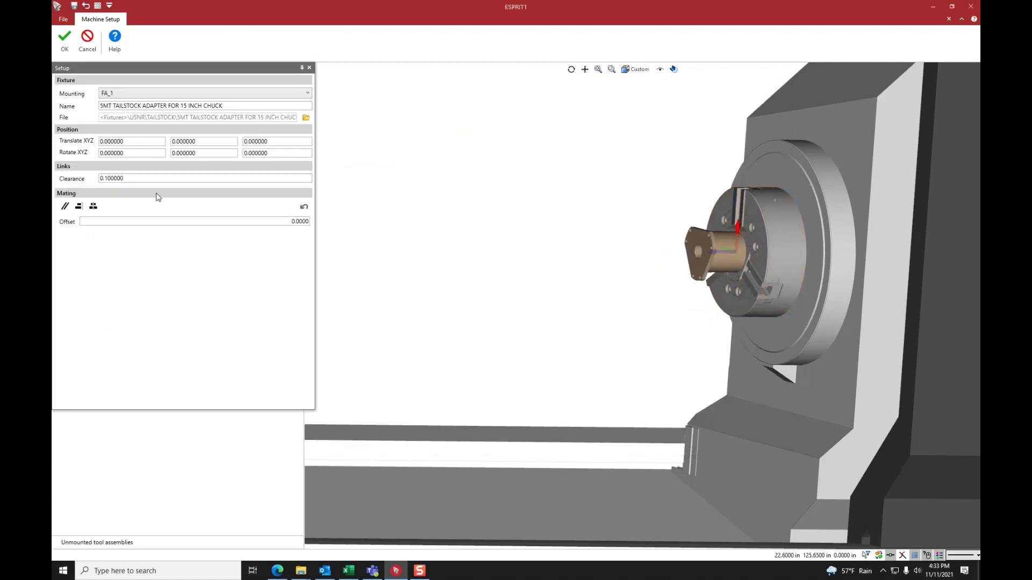
Set the tailstock adapter's Z translation to -5.0 to seat it inside the chuck
scroll(758, 248, "up", 5)
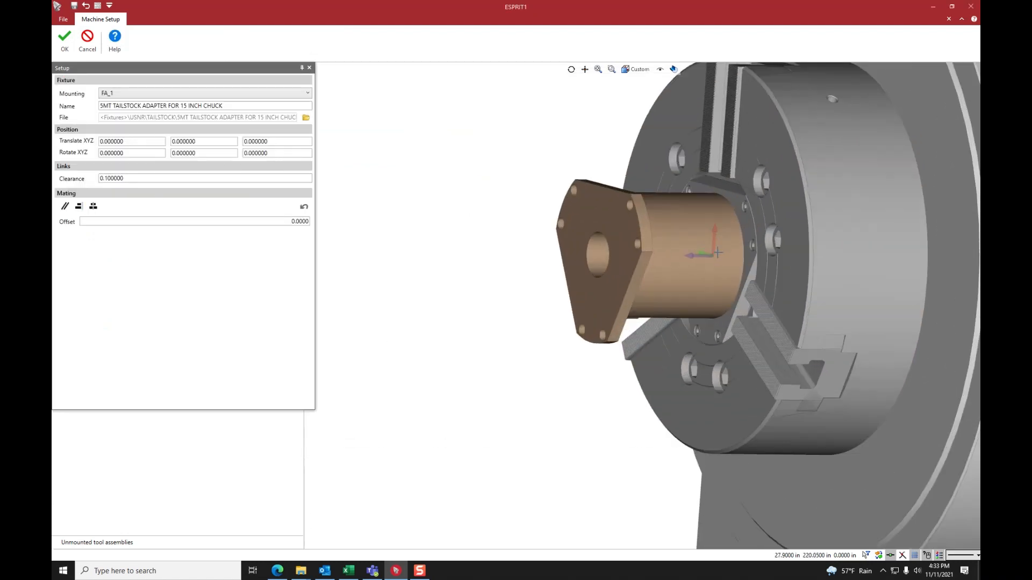
double_click(283, 142)
type("-5.0")
left_click(278, 153)
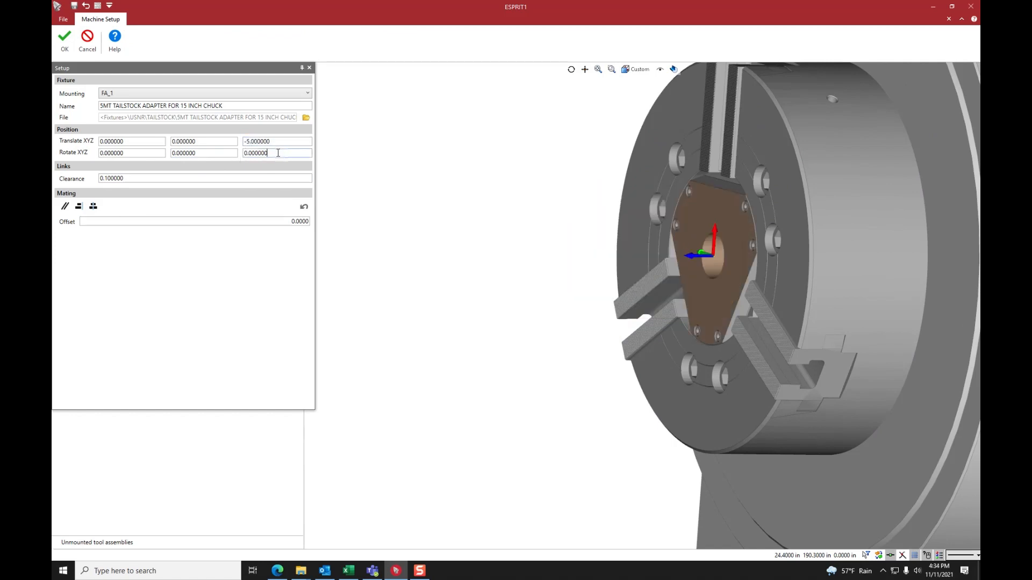
Accept the tailstock adapter and add ROYAL HP CNC QUAD LIVE CENTER 5MT - STICK OUT IS 7.23.gdml as a tailstock on the second chuck
left_click(64, 49)
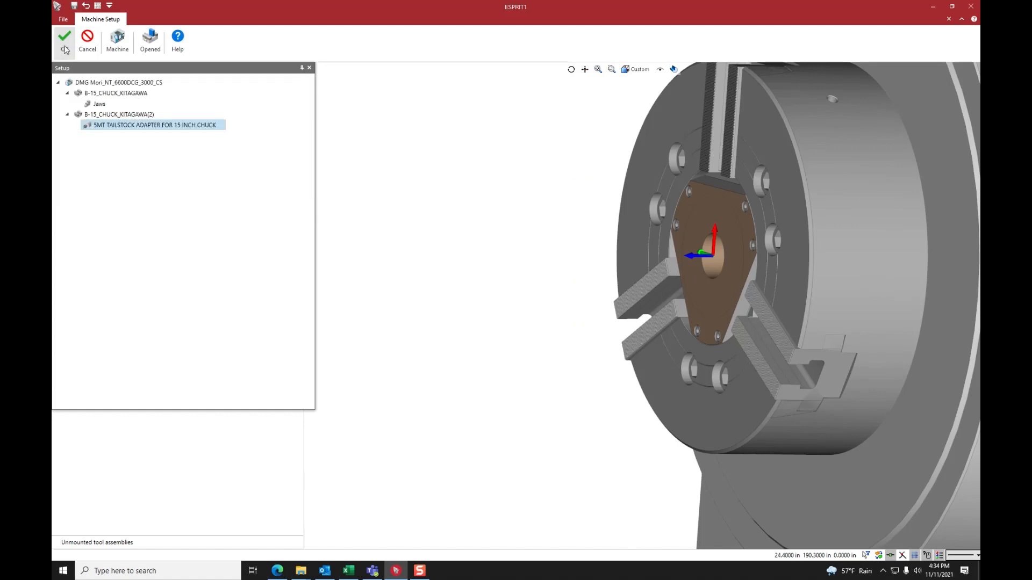
left_click(137, 117)
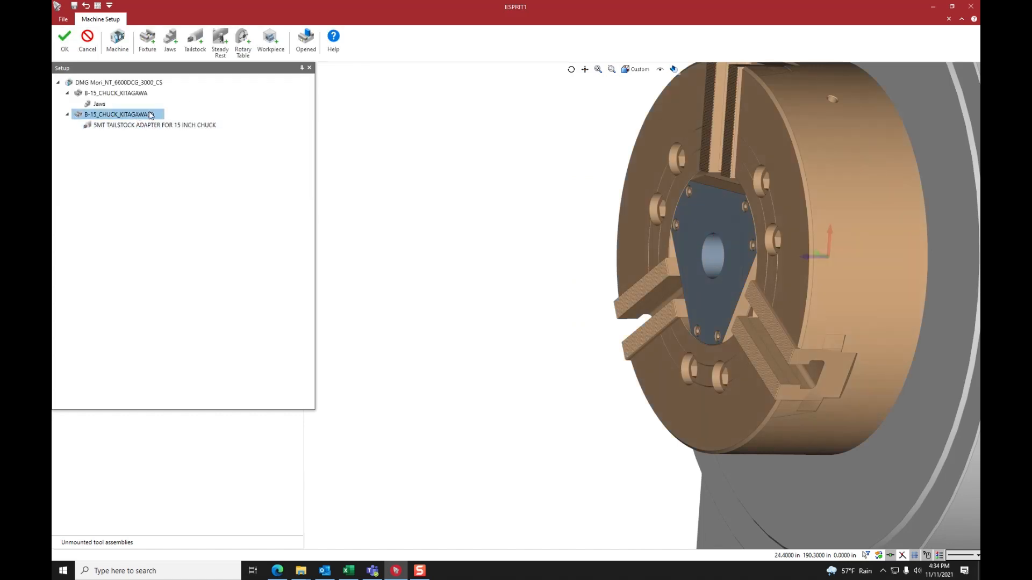
left_click(195, 49)
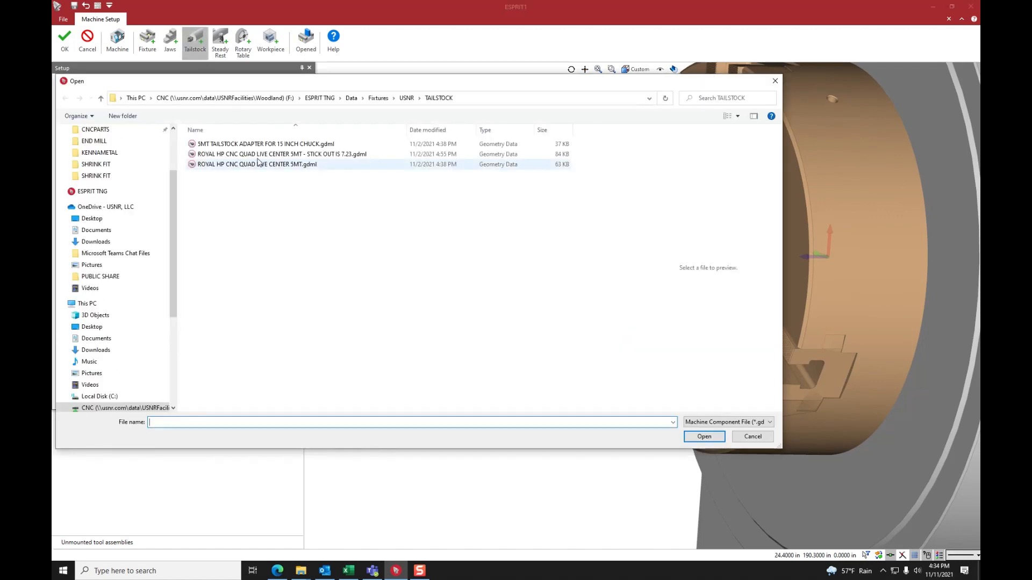
left_click(286, 154)
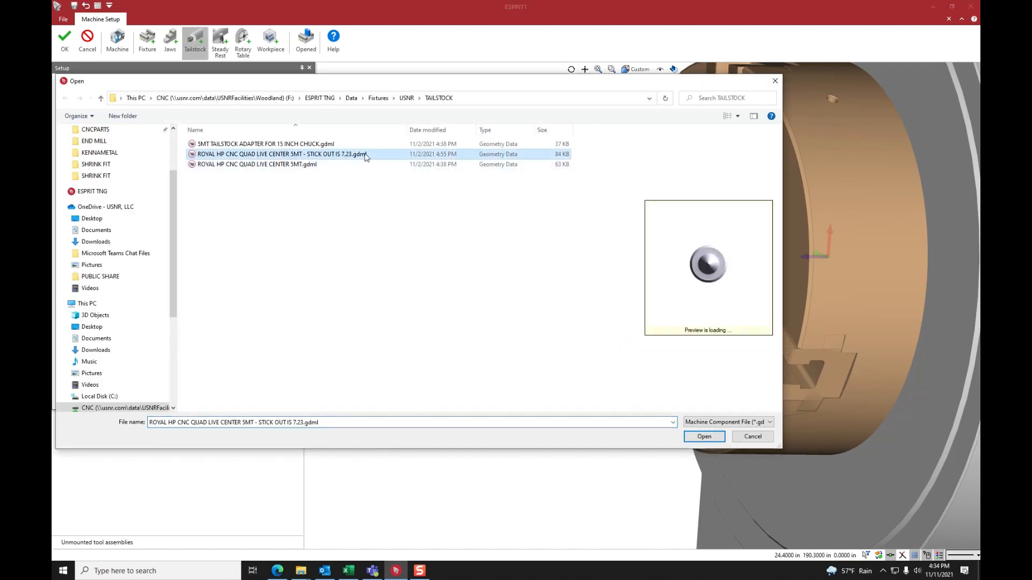
left_click(711, 439)
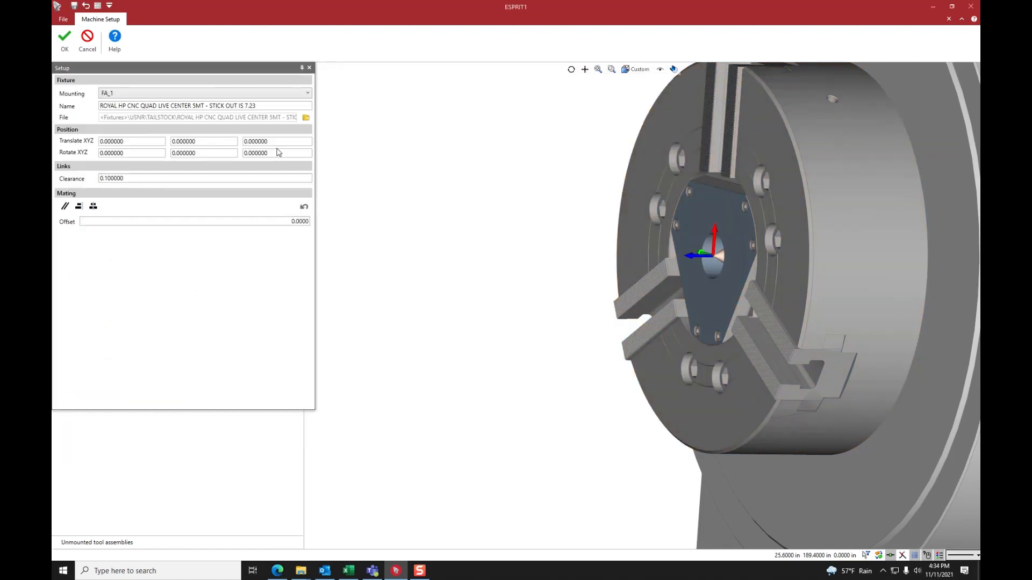
Set the live center's Z translation to 7.23 so it sticks out from the tailstock adapter
left_click_drag(276, 145, 236, 150)
type("7.23")
key("Tab")
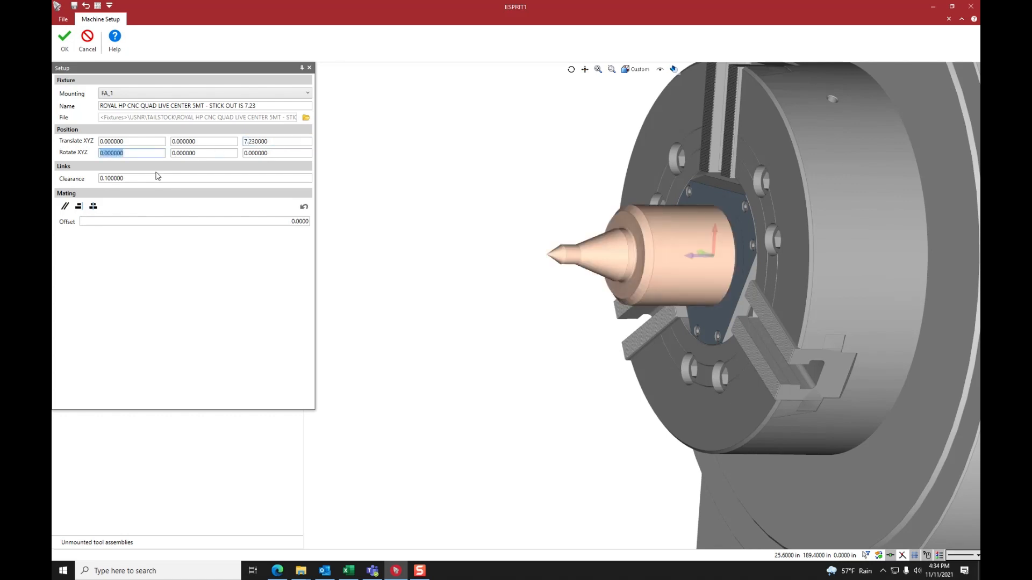